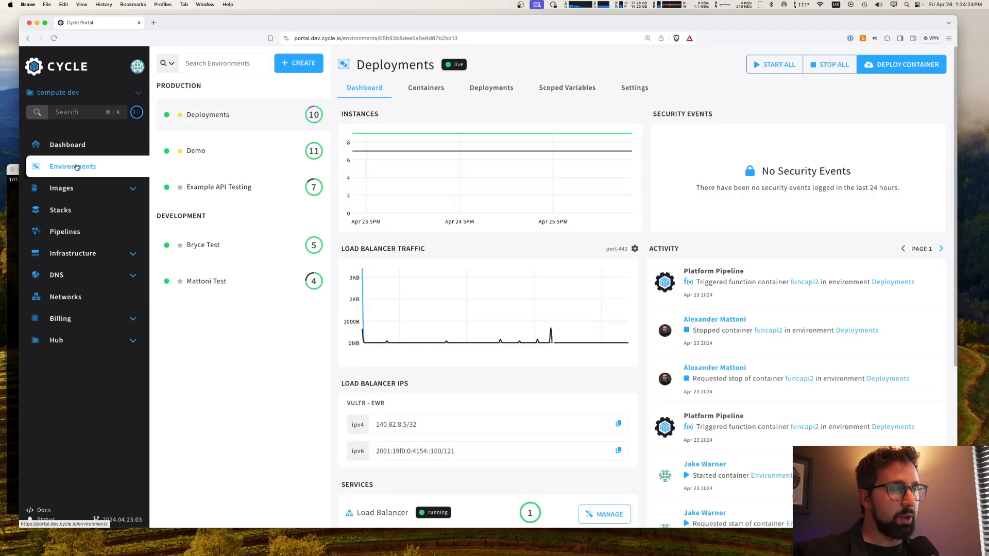
Step: Open the Demo environment and review its load balancer traffic, load balancer IPs and services
{"action": "left_click", "coordinate": [283, 155]}
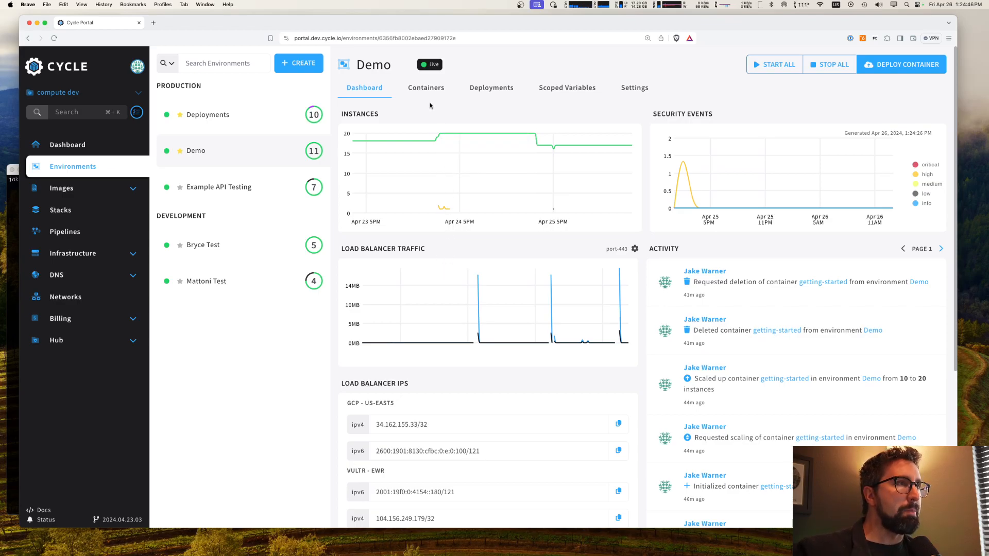
{"action": "scroll", "coordinate": [489, 232], "scroll_direction": "down", "scroll_amount": 5}
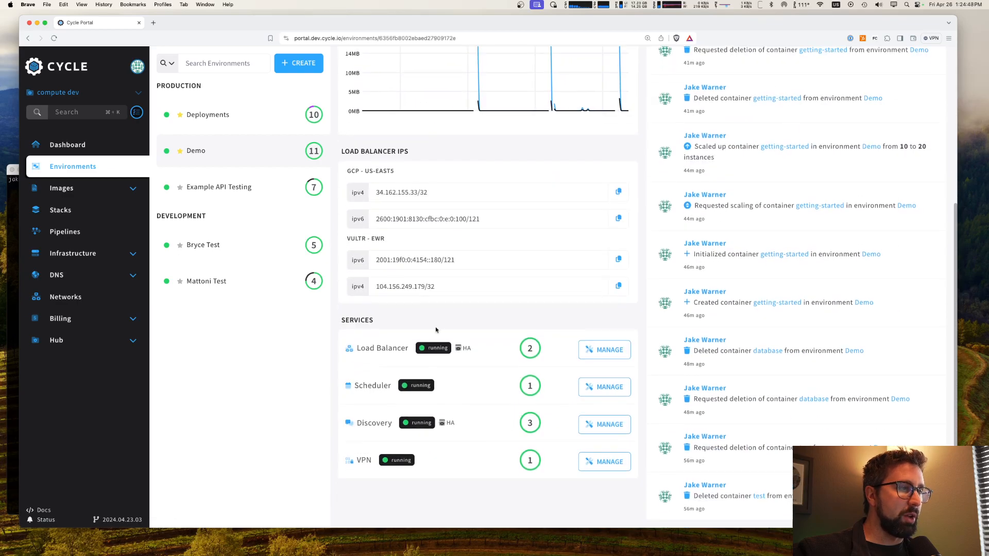
{"action": "scroll", "coordinate": [482, 329], "scroll_direction": "up", "scroll_amount": 6}
{"action": "scroll", "coordinate": [491, 441], "scroll_direction": "down", "scroll_amount": 4}
{"action": "scroll", "coordinate": [477, 428], "scroll_direction": "up", "scroll_amount": 5}
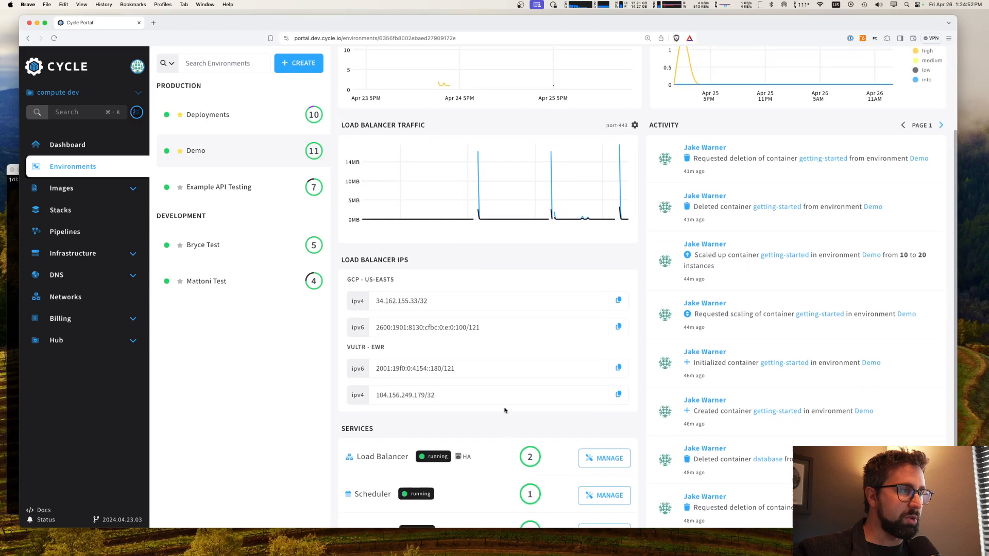
Step: Start a new container deployment from the Demo environment's containers and name the container getting-started
{"action": "left_click", "coordinate": [425, 88]}
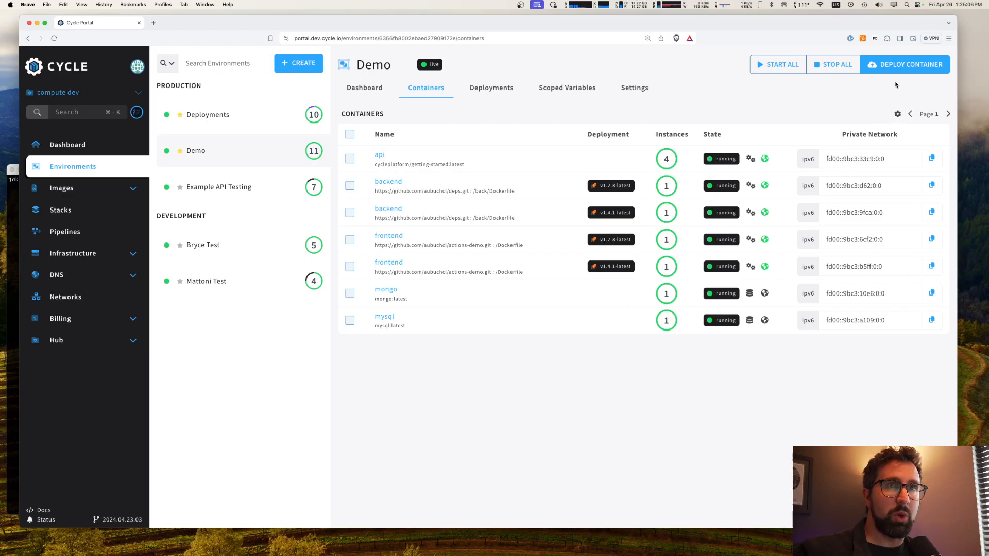
{"action": "left_click", "coordinate": [905, 64]}
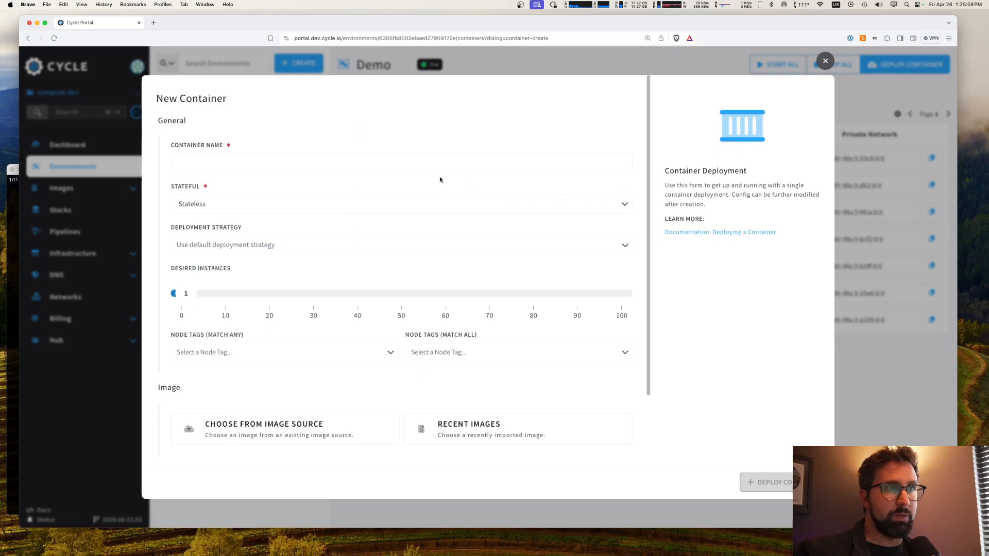
{"action": "left_click", "coordinate": [439, 162]}
{"action": "type", "text": "getting-started"}
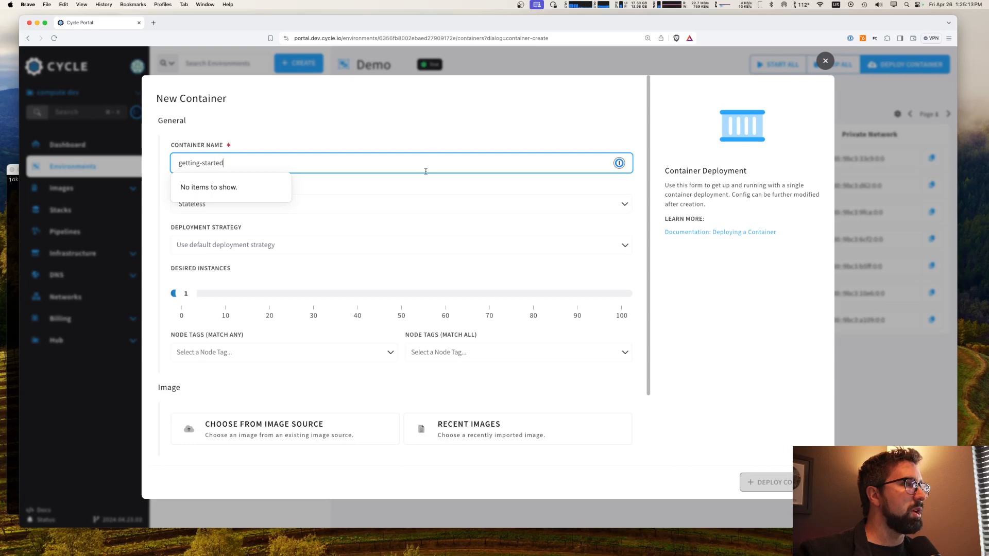
Step: Configure the new container as Stateless with the Function deployment strategy and 10 desired instances
{"action": "left_click", "coordinate": [393, 205]}
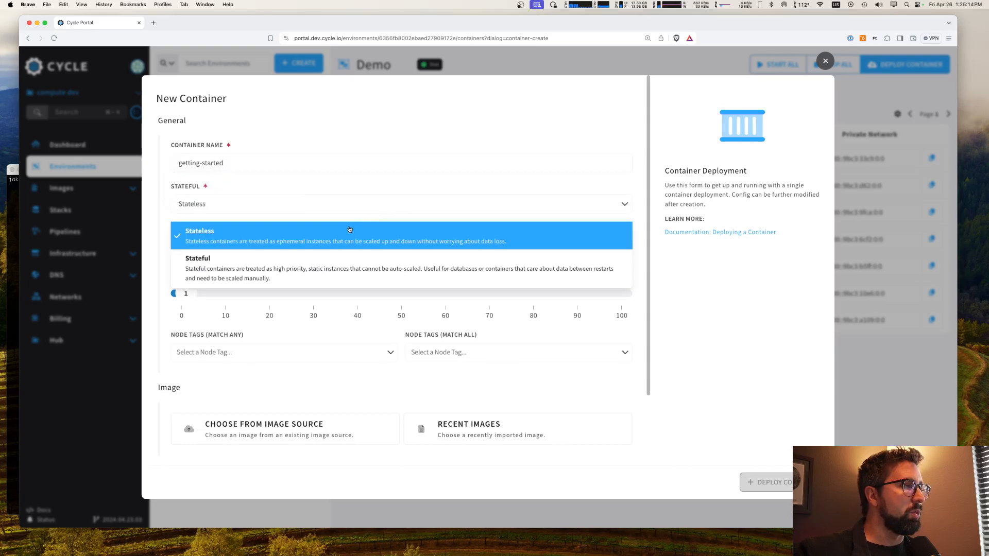
{"action": "left_click", "coordinate": [267, 232]}
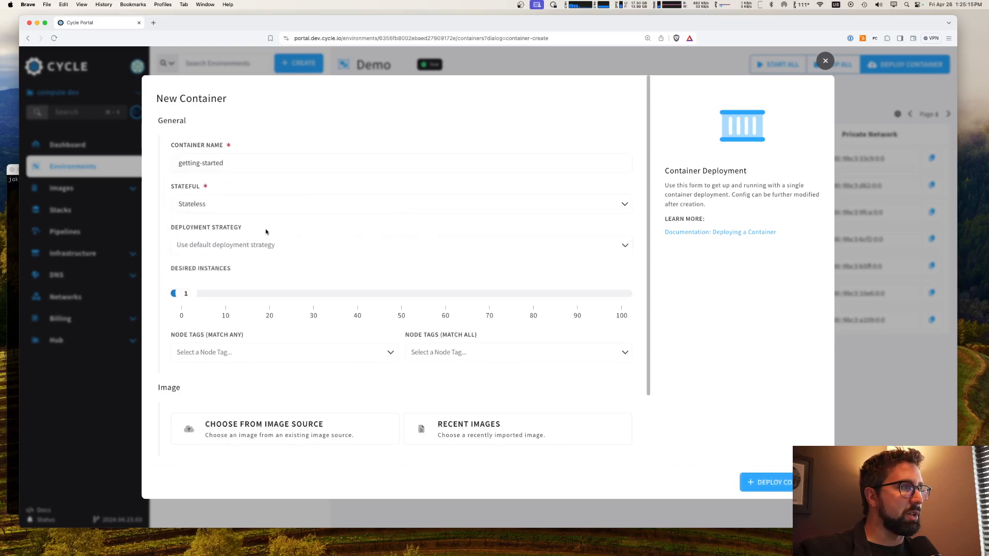
{"action": "left_click", "coordinate": [298, 242]}
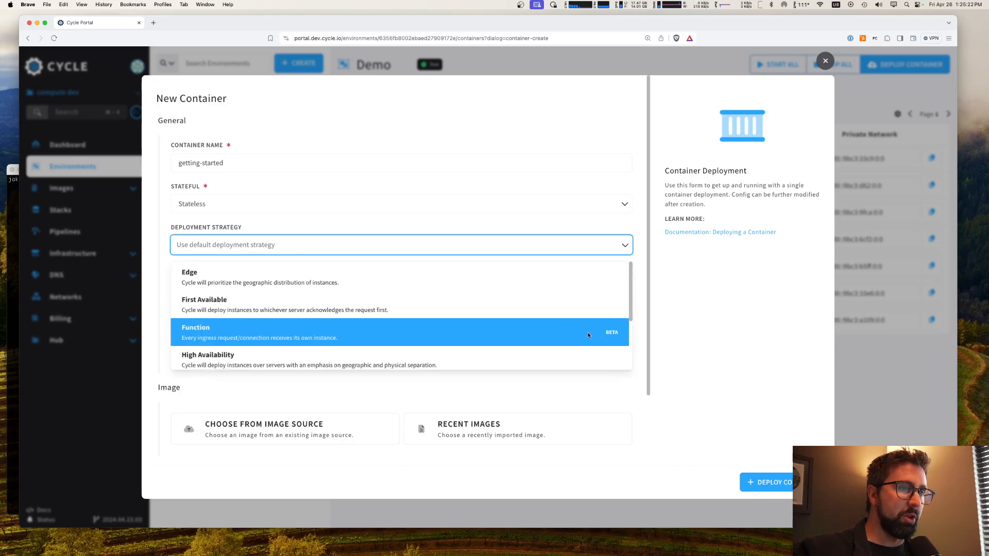
{"action": "left_click", "coordinate": [582, 332]}
{"action": "left_click_drag", "start_coordinate": [173, 294], "coordinate": [224, 309]}
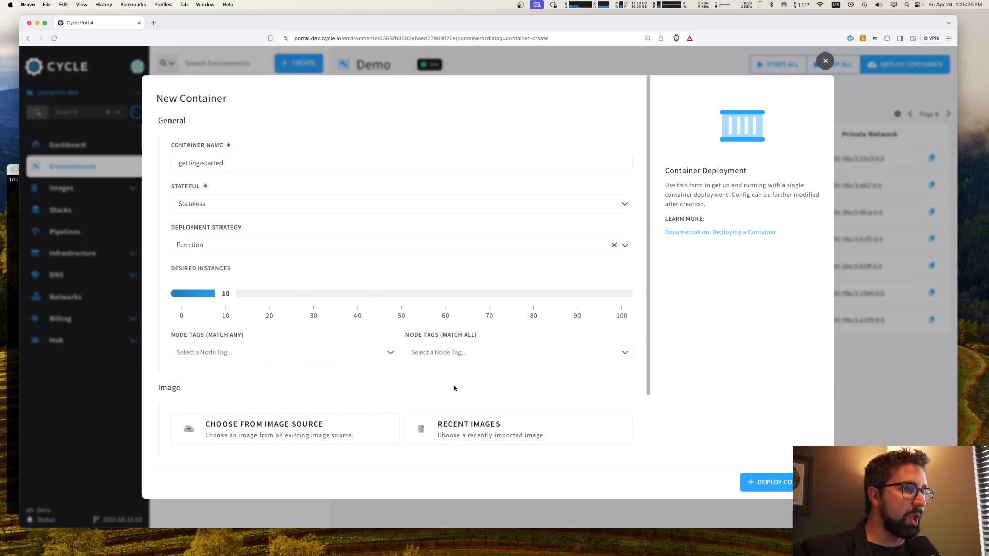
Step: Choose the cycleplatform/getting-started:latest image from the recent images for the new container
{"action": "scroll", "coordinate": [455, 384], "scroll_direction": "down", "scroll_amount": 2}
{"action": "left_click", "coordinate": [508, 376]}
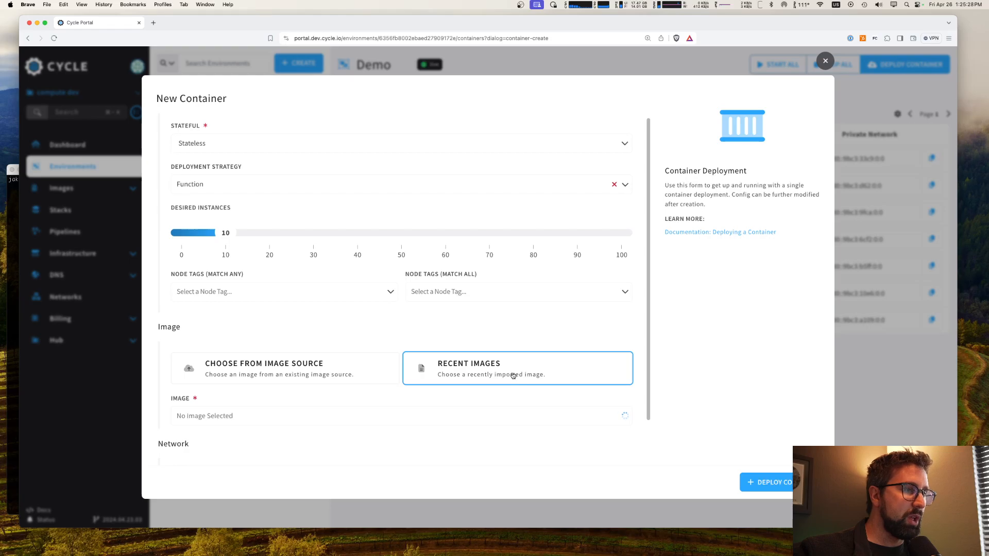
{"action": "left_click", "coordinate": [312, 411]}
{"action": "type", "text": "get"}
{"action": "left_click", "coordinate": [288, 320]}
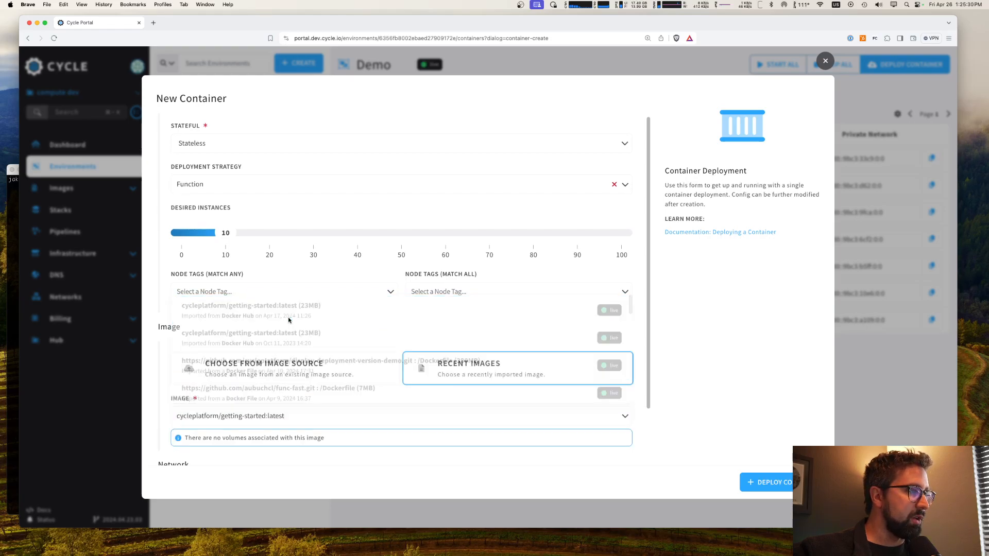
Step: Enable the public network, add the port mapping 443:80 and deploy the container
{"action": "scroll", "coordinate": [501, 406], "scroll_direction": "down", "scroll_amount": 4}
{"action": "left_click", "coordinate": [444, 378]}
{"action": "left_click", "coordinate": [238, 454]}
{"action": "scroll", "coordinate": [243, 438], "scroll_direction": "down", "scroll_amount": 1}
{"action": "left_click", "coordinate": [257, 420]}
{"action": "type", "text": "443:80"}
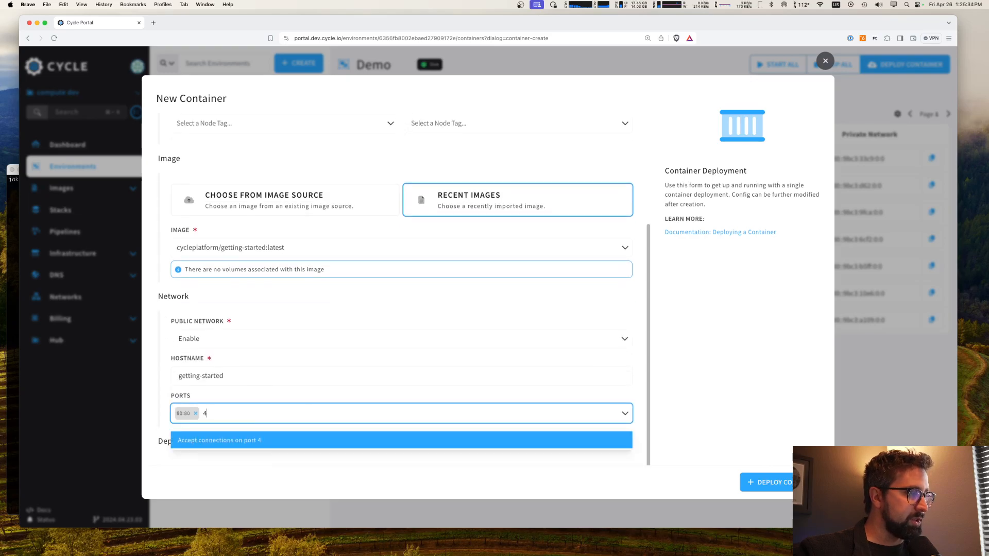
{"action": "left_click", "coordinate": [262, 439]}
{"action": "left_click", "coordinate": [695, 409]}
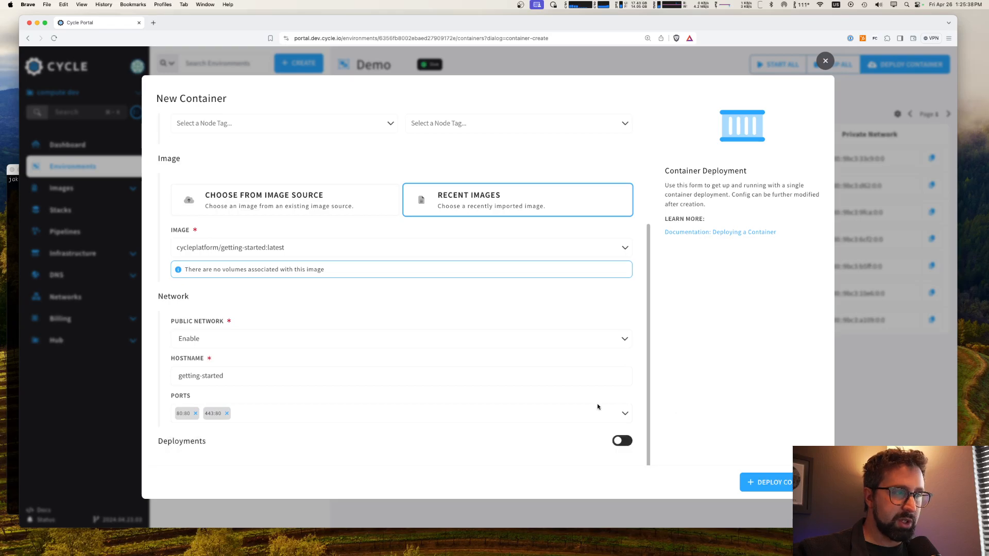
{"action": "left_click", "coordinate": [778, 484]}
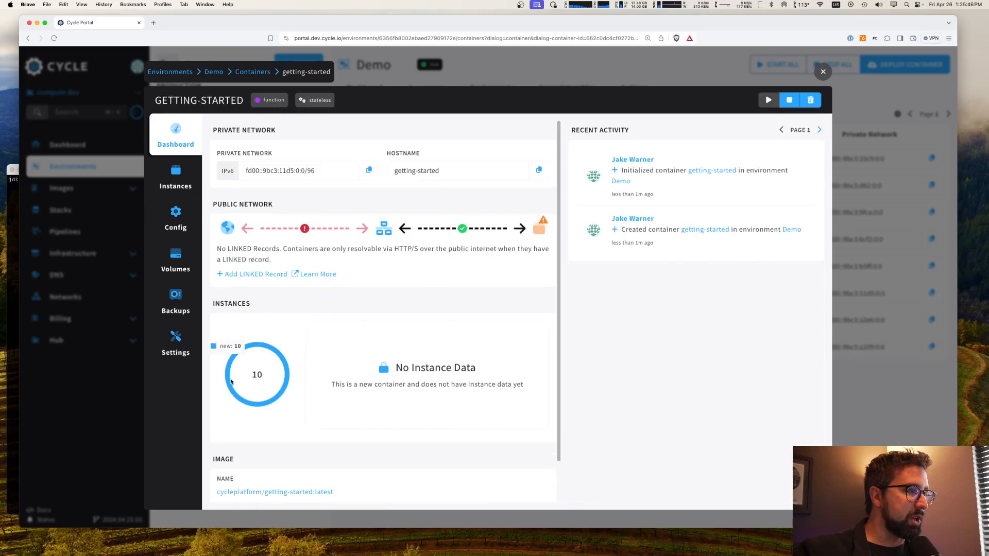
Step: Review the getting-started container's instances and its public network status on the container dashboard
{"action": "left_click", "coordinate": [186, 176]}
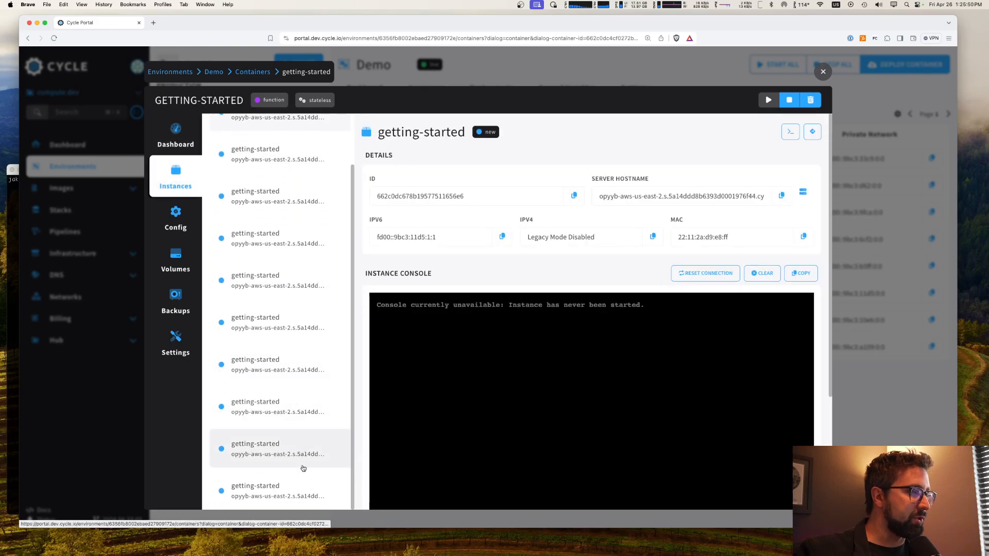
{"action": "left_click", "coordinate": [192, 137]}
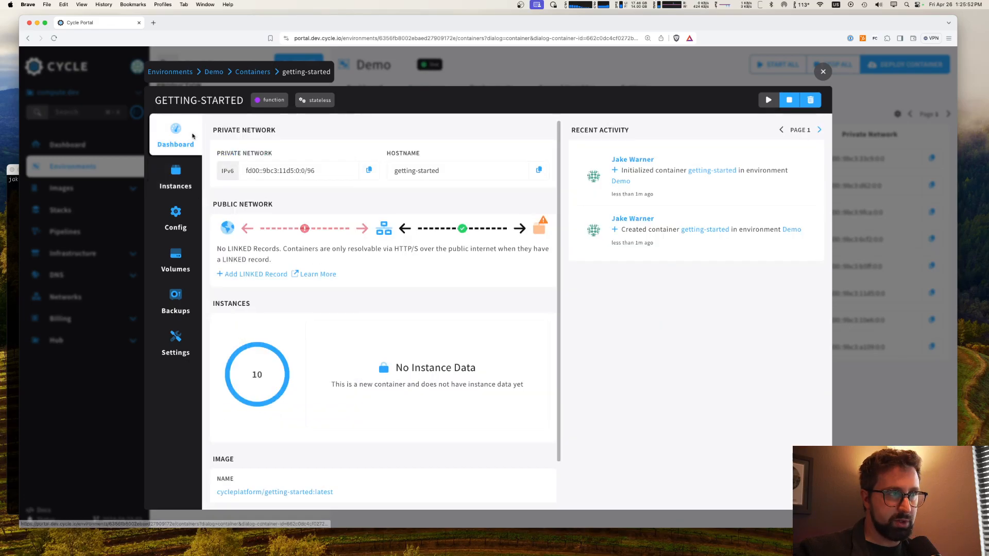
{"action": "mouse_move", "coordinate": [281, 226]}
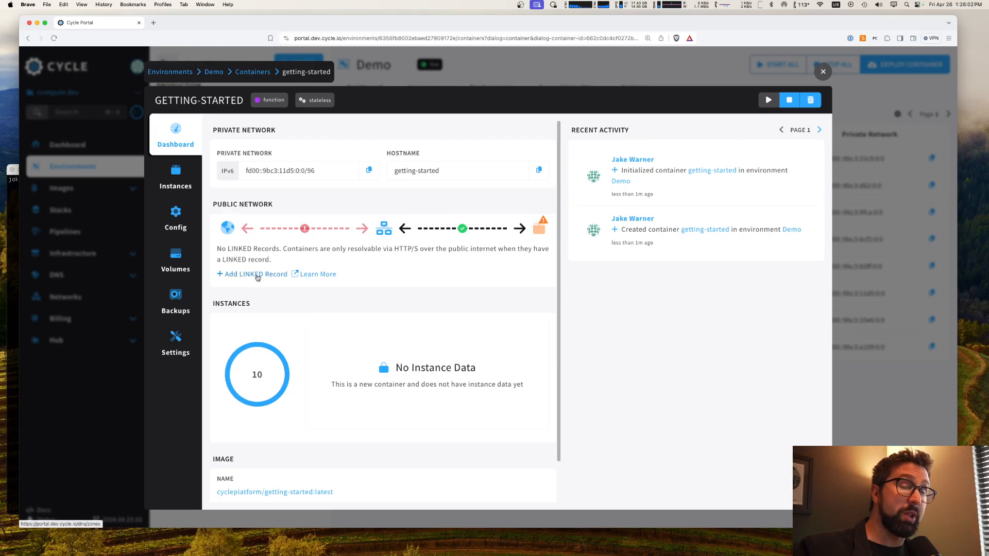
Step: Go to the DNS zones to add a LINKED record and locate the getting-started record in the thescentofrain.com zone
{"action": "left_click", "coordinate": [258, 278]}
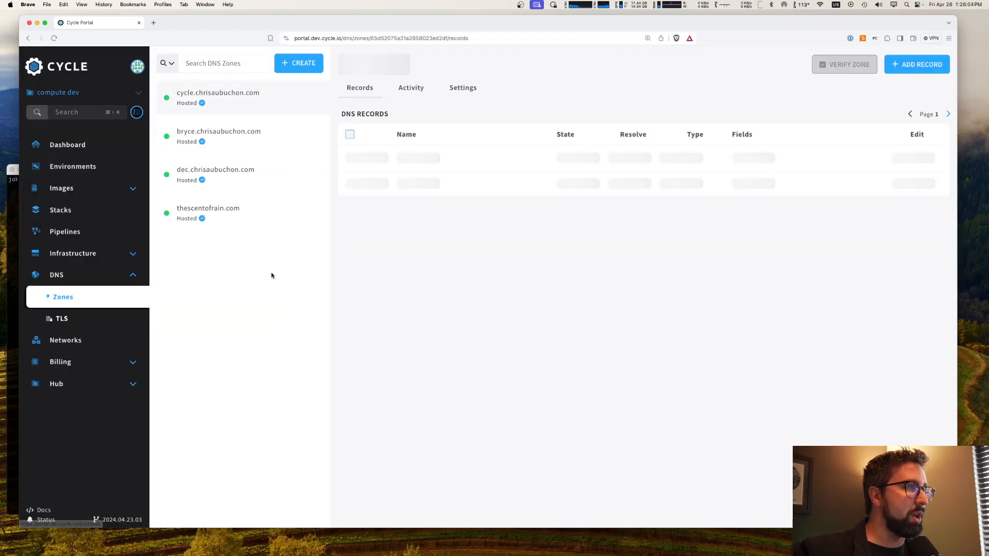
{"action": "left_click", "coordinate": [222, 221]}
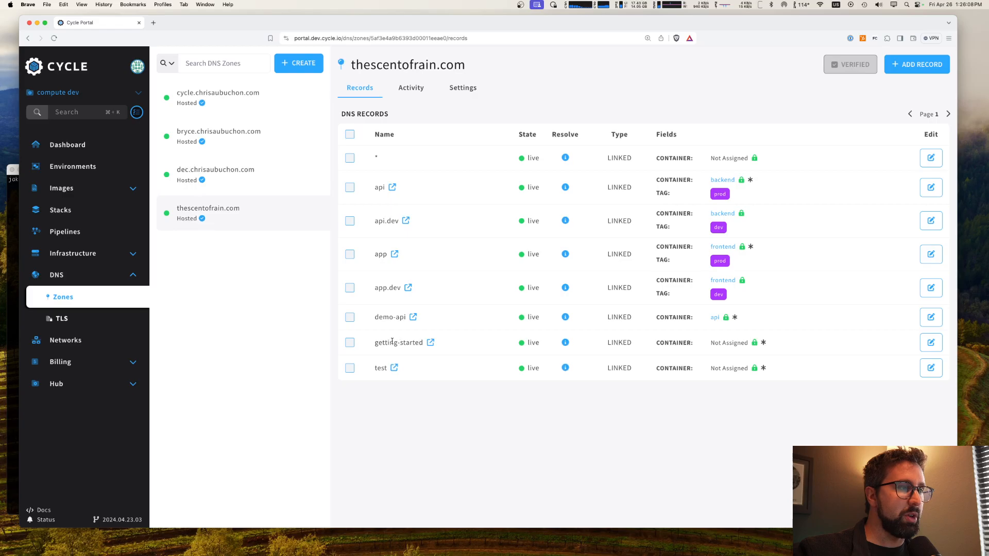
{"action": "left_click_drag", "start_coordinate": [373, 343], "coordinate": [429, 343]}
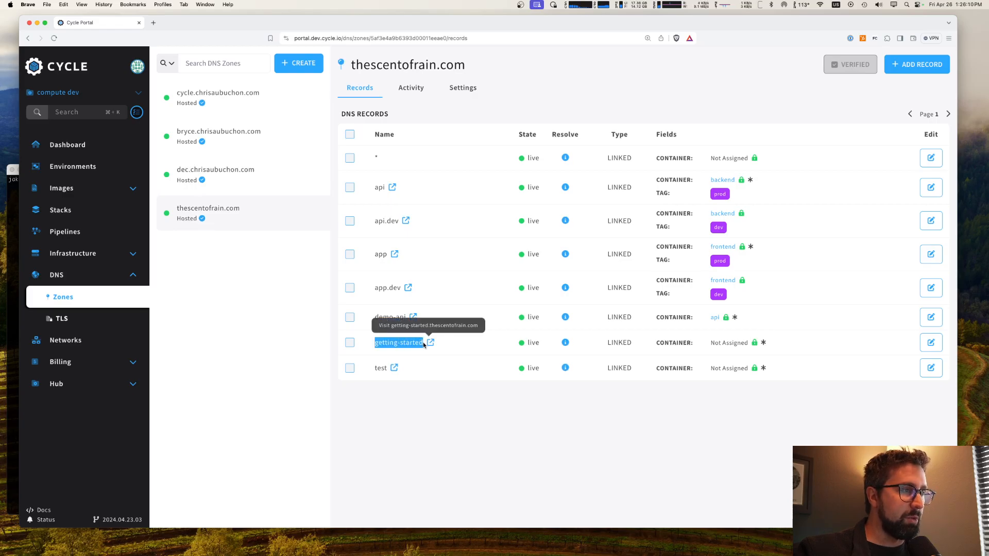
{"action": "left_click", "coordinate": [463, 434]}
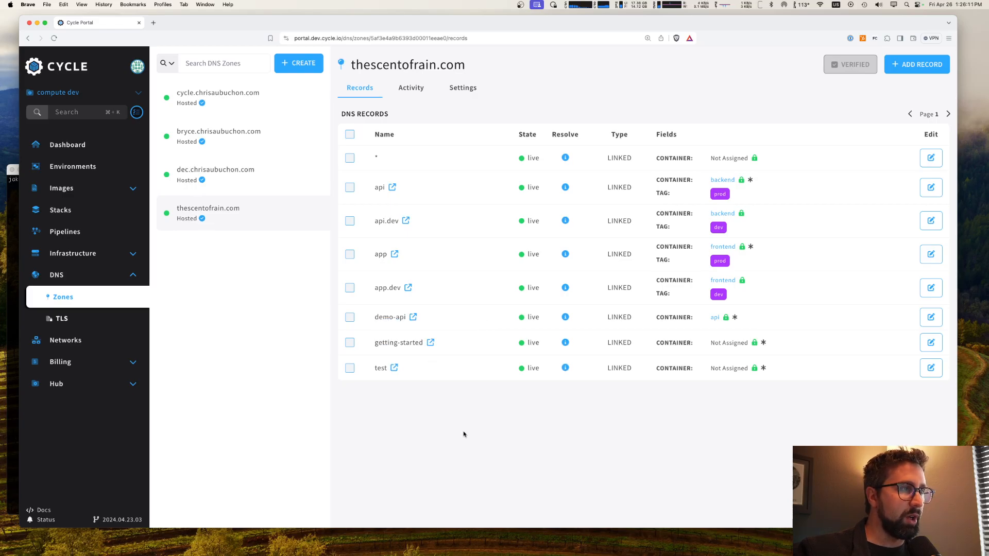
Step: Link the getting-started DNS record to the Demo environment's getting-started container with TLS enabled, and update the record
{"action": "left_click", "coordinate": [930, 343]}
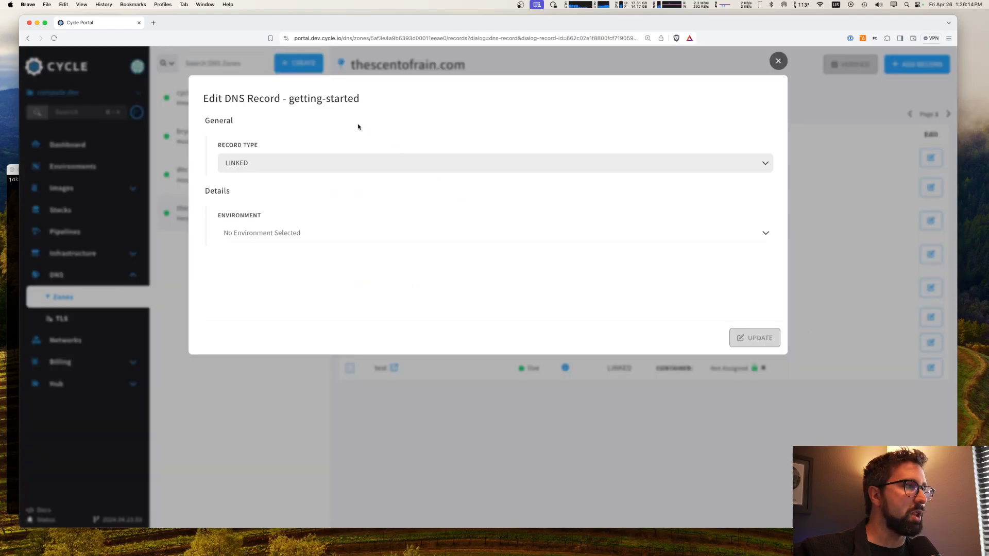
{"action": "left_click", "coordinate": [294, 232]}
{"action": "left_click", "coordinate": [281, 282]}
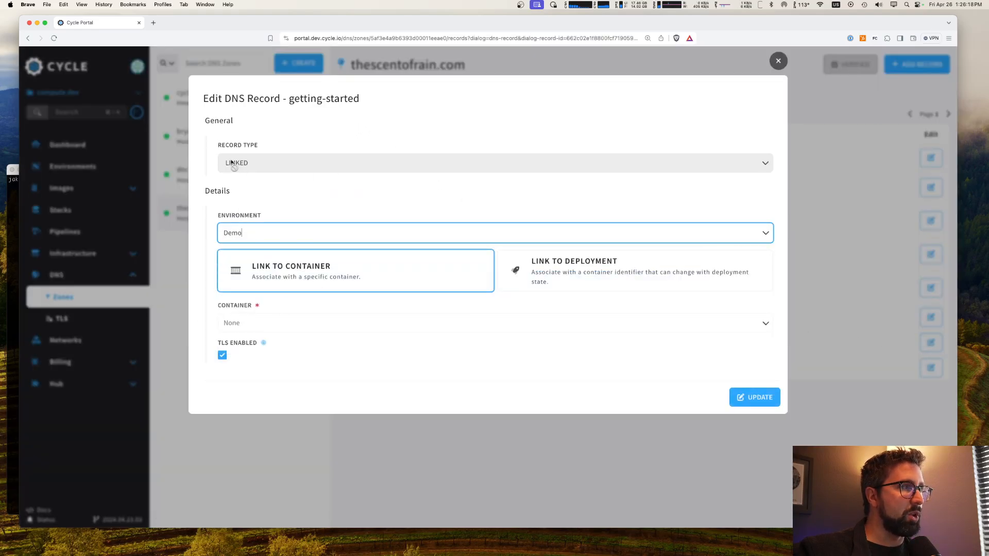
{"action": "left_click", "coordinate": [286, 164]}
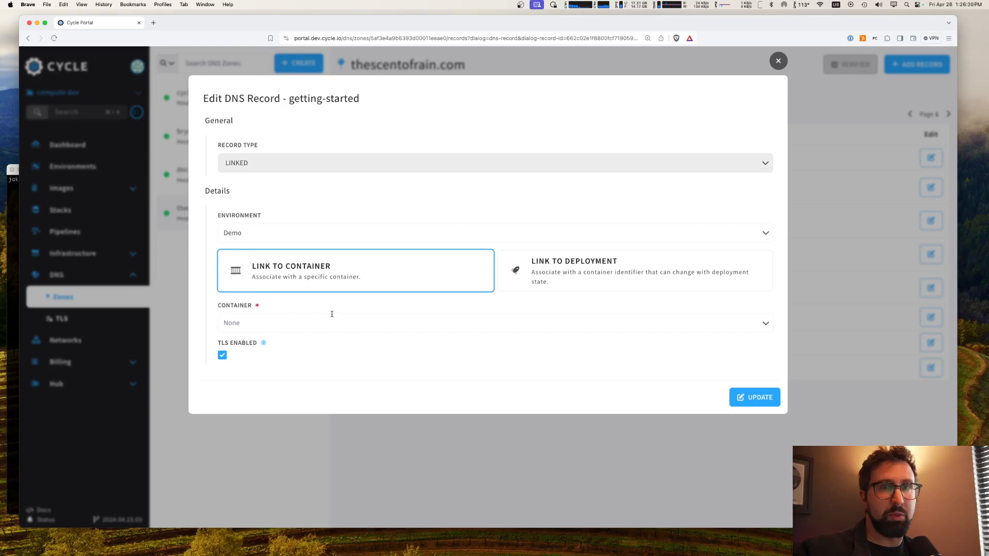
{"action": "left_click", "coordinate": [302, 321]}
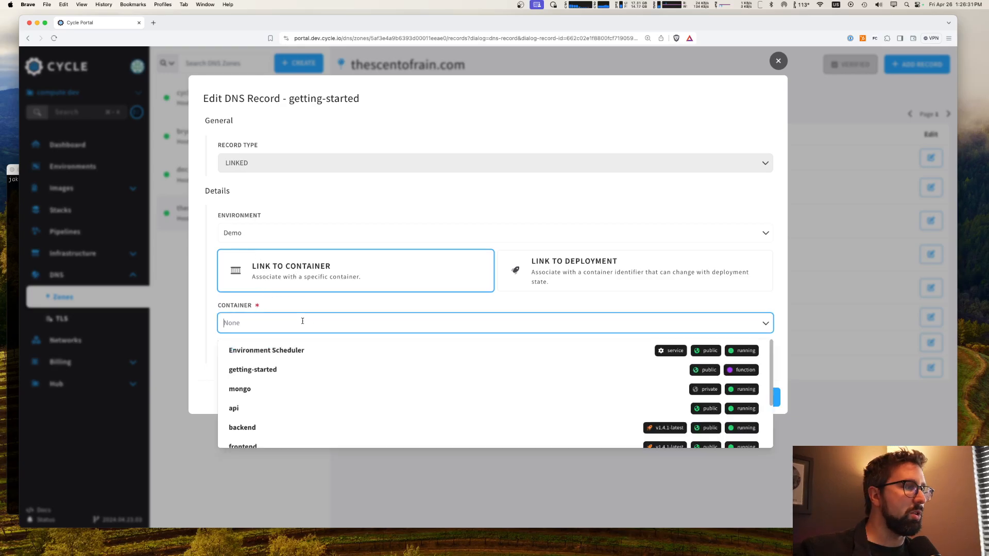
{"action": "left_click", "coordinate": [290, 371]}
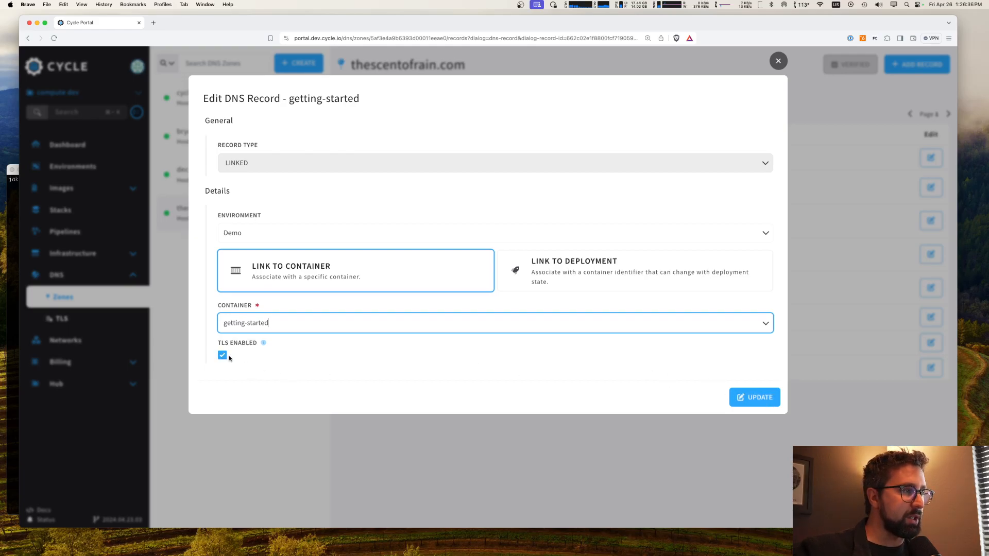
{"action": "left_click", "coordinate": [617, 397]}
{"action": "left_click", "coordinate": [756, 399]}
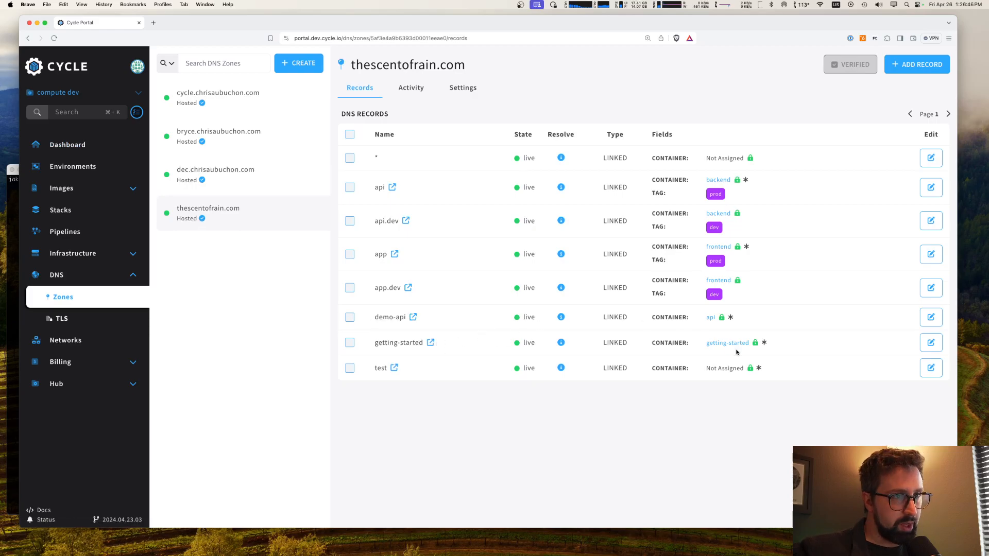
Step: Visit the getting-started.thescentofrain.com site from its DNS record and return to the portal
{"action": "left_click", "coordinate": [431, 344]}
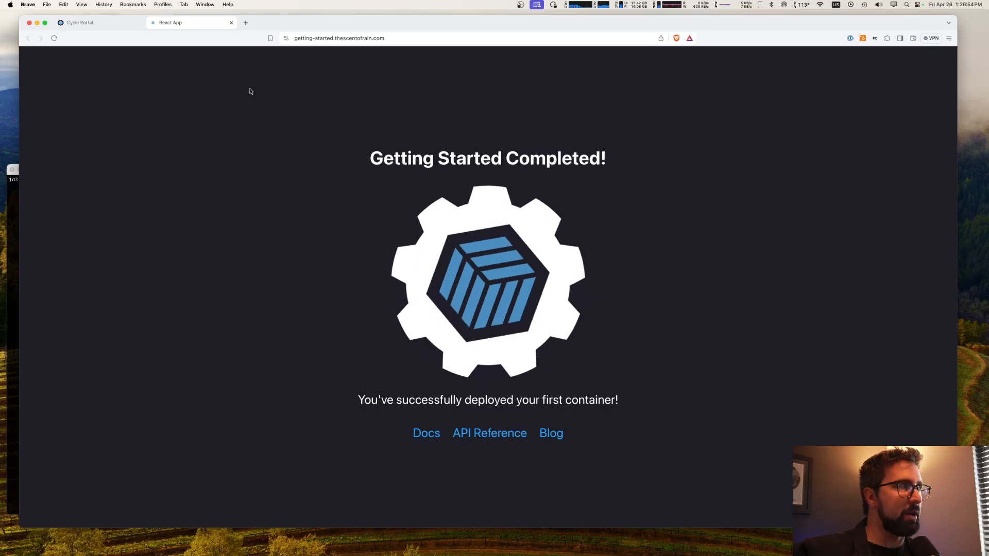
{"action": "left_click", "coordinate": [79, 23]}
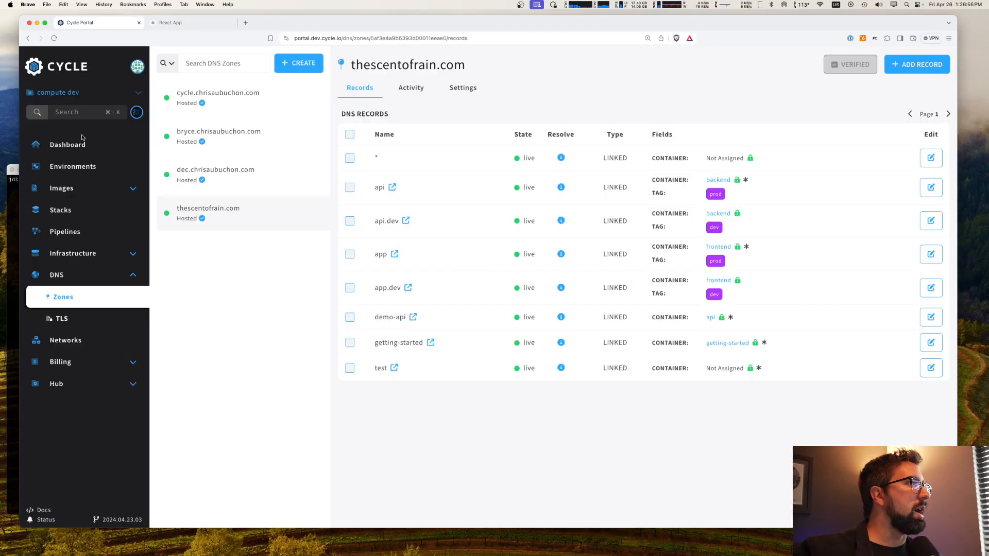
Step: Inspect the instances of the Demo environment's getting-started container and close the browser tab showing its site
{"action": "left_click", "coordinate": [139, 158]}
{"action": "left_click", "coordinate": [237, 150]}
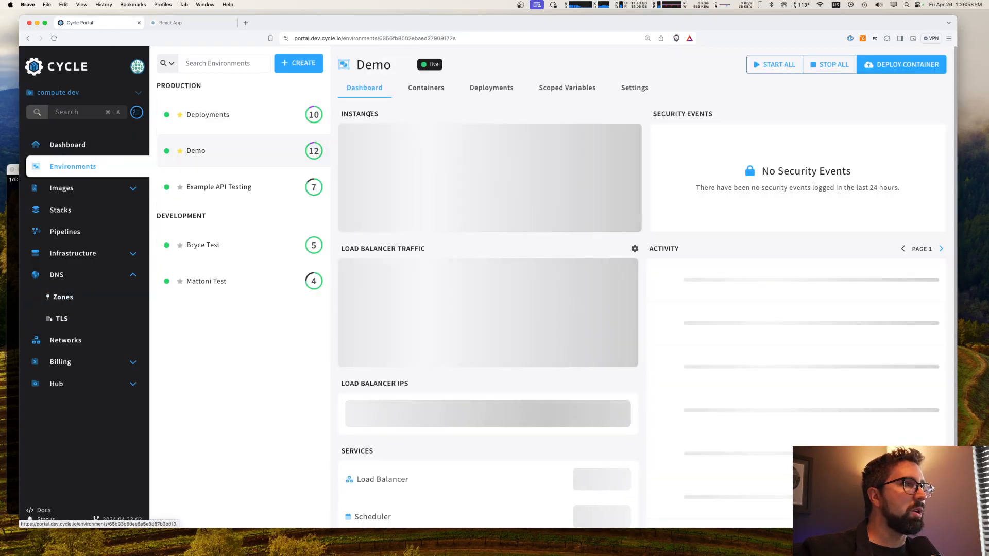
{"action": "left_click", "coordinate": [427, 87]}
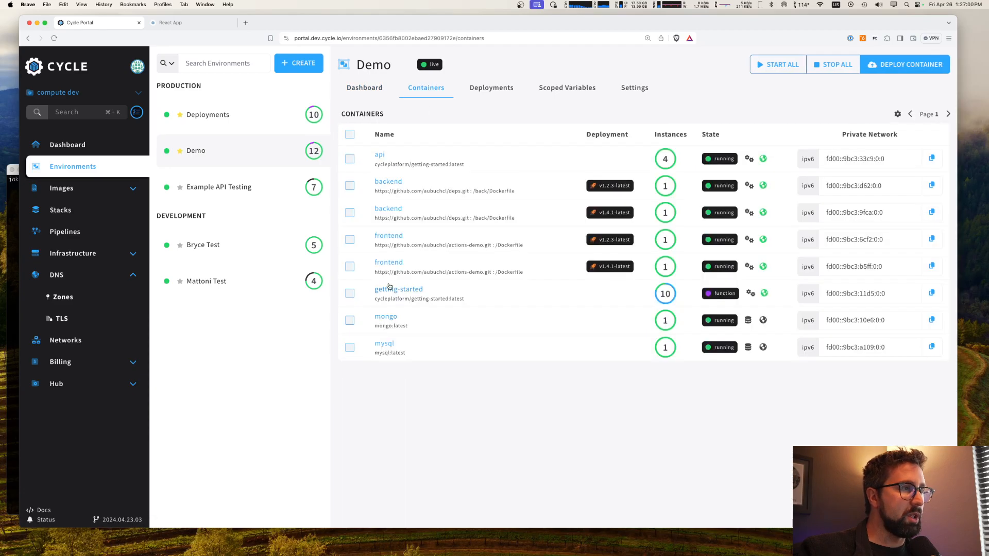
{"action": "left_click", "coordinate": [402, 292]}
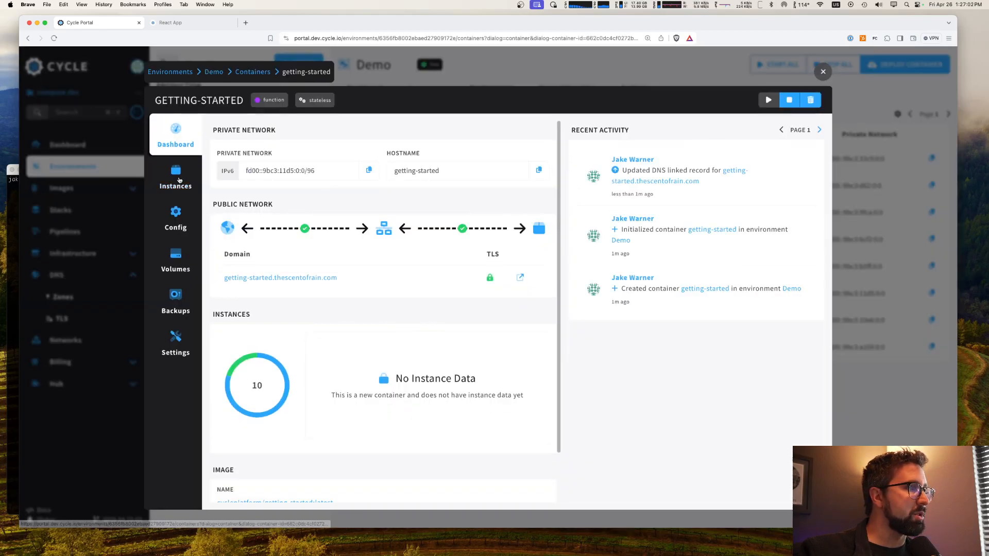
{"action": "left_click", "coordinate": [175, 175]}
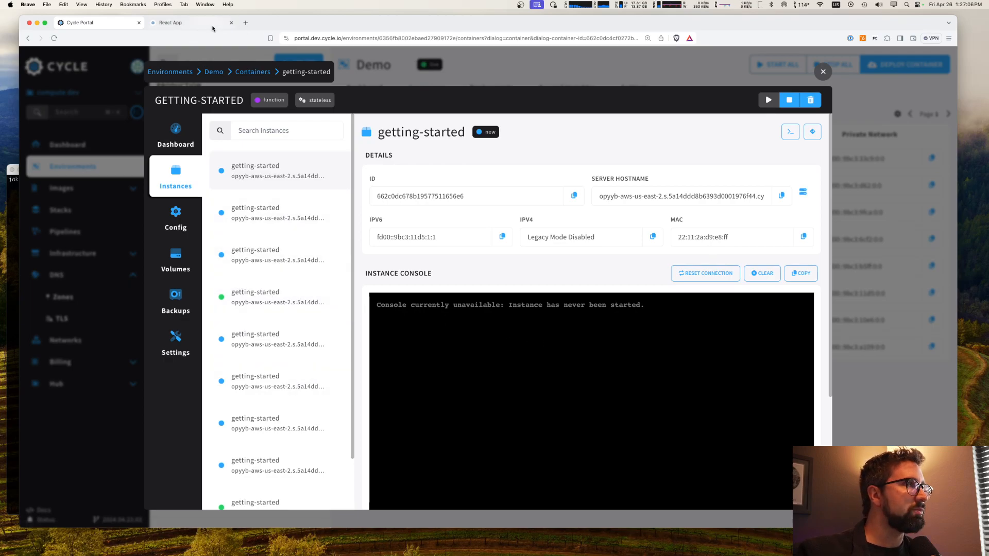
{"action": "left_click", "coordinate": [173, 23]}
{"action": "key", "text": "super+w"}
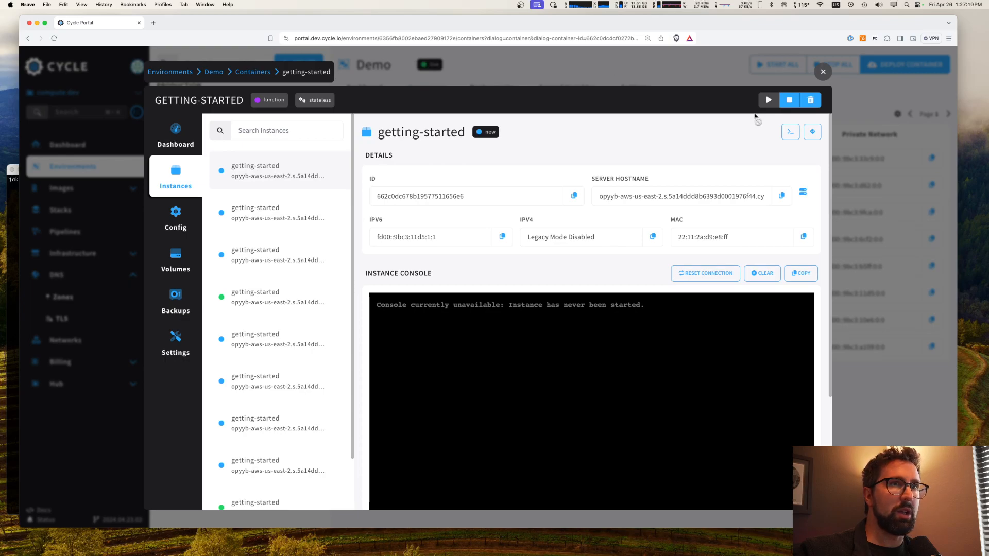
Step: Switch to the terminal, print test.go and review its total clients, maximum concurrent clients and requests per client
{"action": "left_click", "coordinate": [14, 257]}
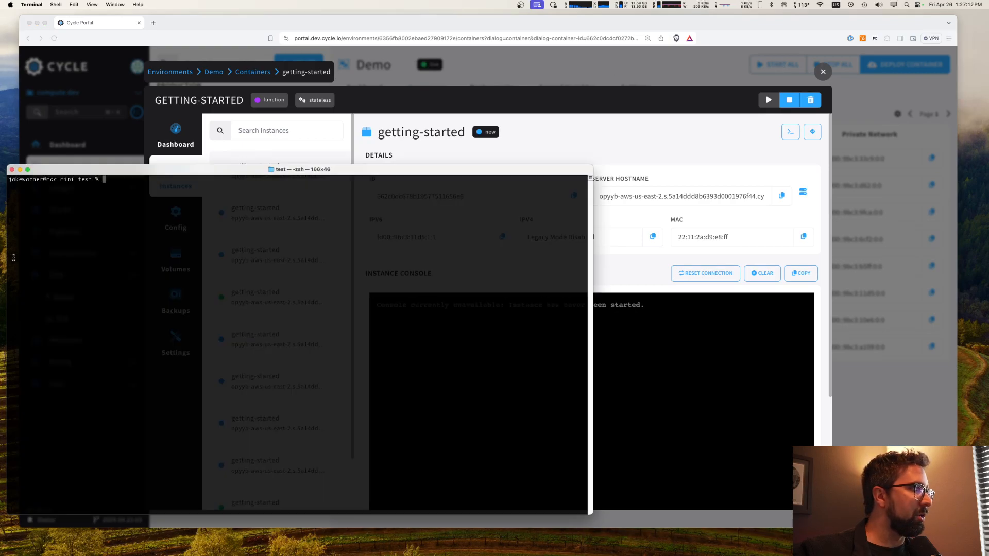
{"action": "type", "text": "cat test"}
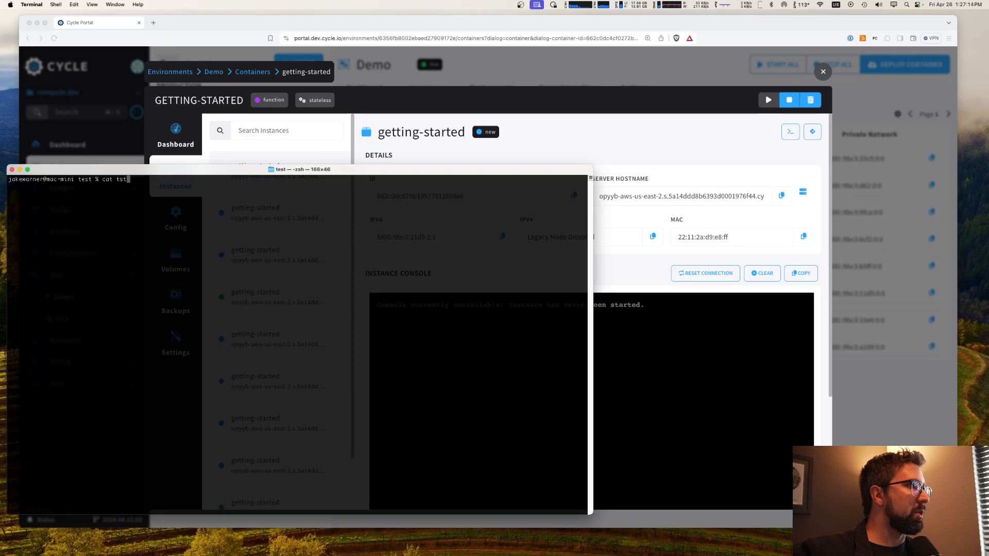
{"action": "type", "text": ".go"}
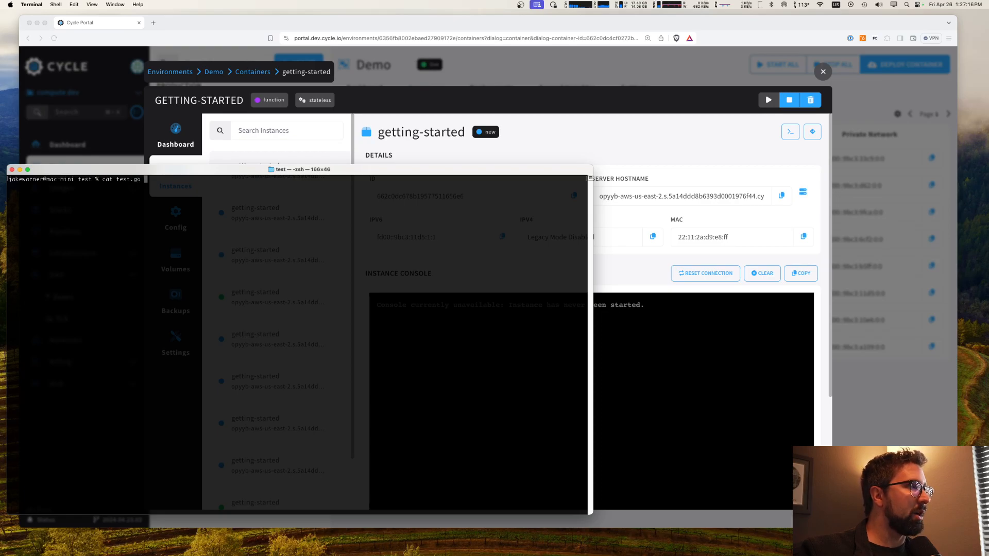
{"action": "key", "text": "Return"}
{"action": "scroll", "coordinate": [209, 278], "scroll_direction": "up", "scroll_amount": 10}
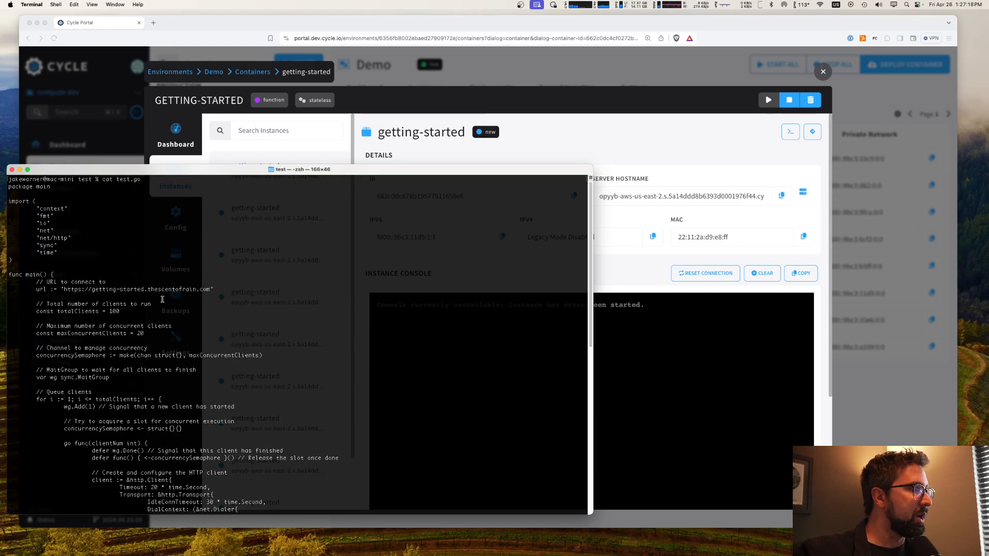
{"action": "scroll", "coordinate": [134, 306], "scroll_direction": "down", "scroll_amount": 2}
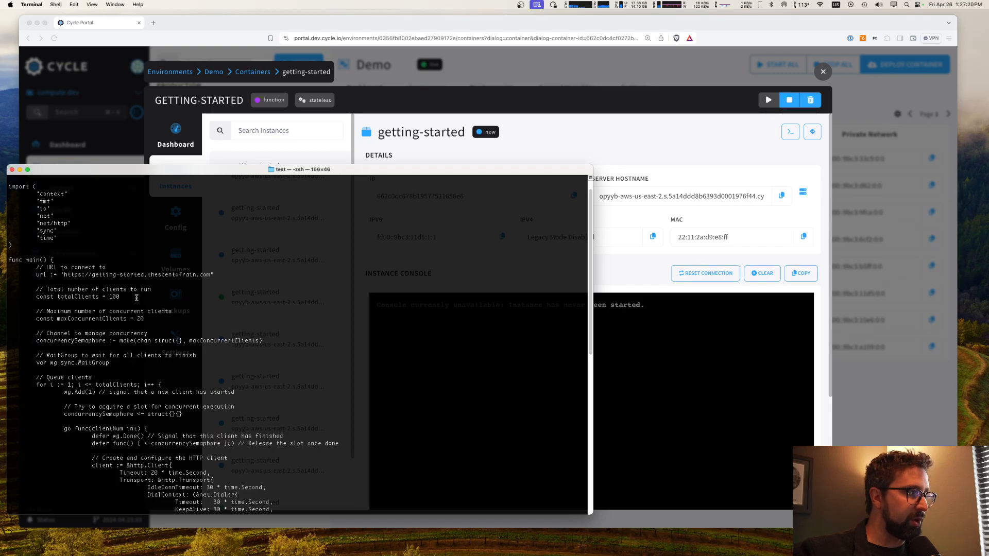
{"action": "left_click_drag", "start_coordinate": [135, 298], "coordinate": [40, 292]}
{"action": "left_click_drag", "start_coordinate": [145, 319], "coordinate": [47, 313]}
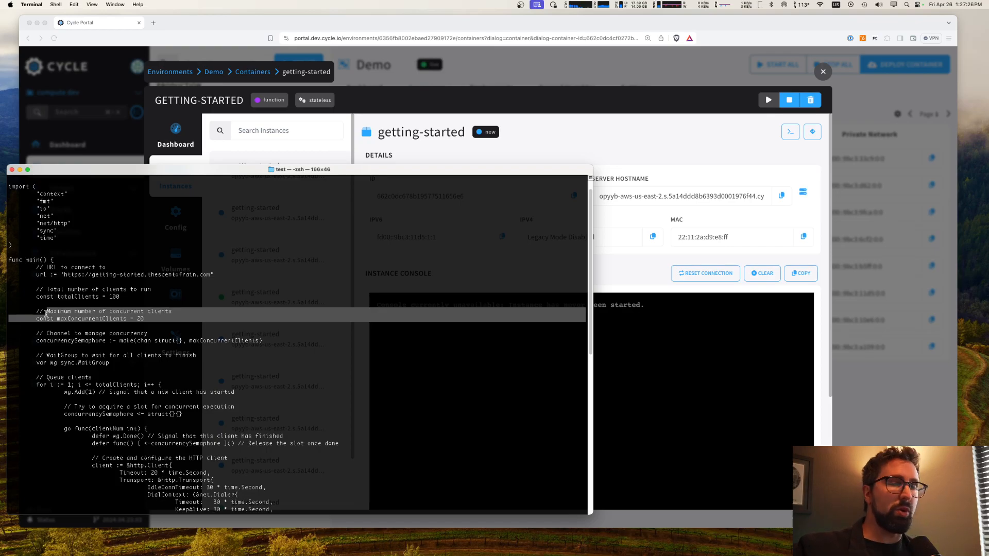
{"action": "scroll", "coordinate": [47, 314], "scroll_direction": "down", "scroll_amount": 10}
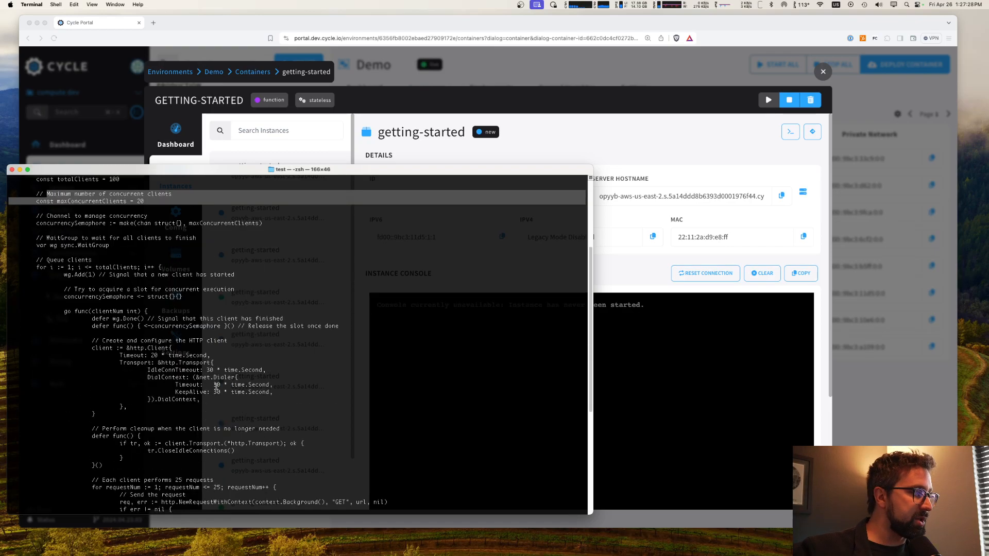
{"action": "left_click_drag", "start_coordinate": [285, 303], "coordinate": [125, 289]}
{"action": "left_click", "coordinate": [157, 303]}
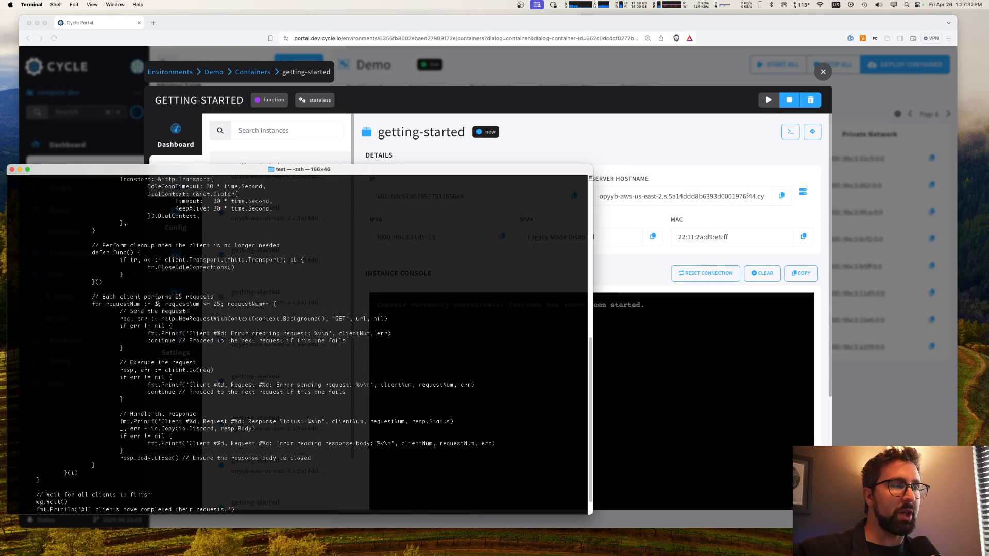
Step: Clear the terminal and start the load test with go run test.go
{"action": "key", "text": "super+k"}
{"action": "type", "text": "go"}
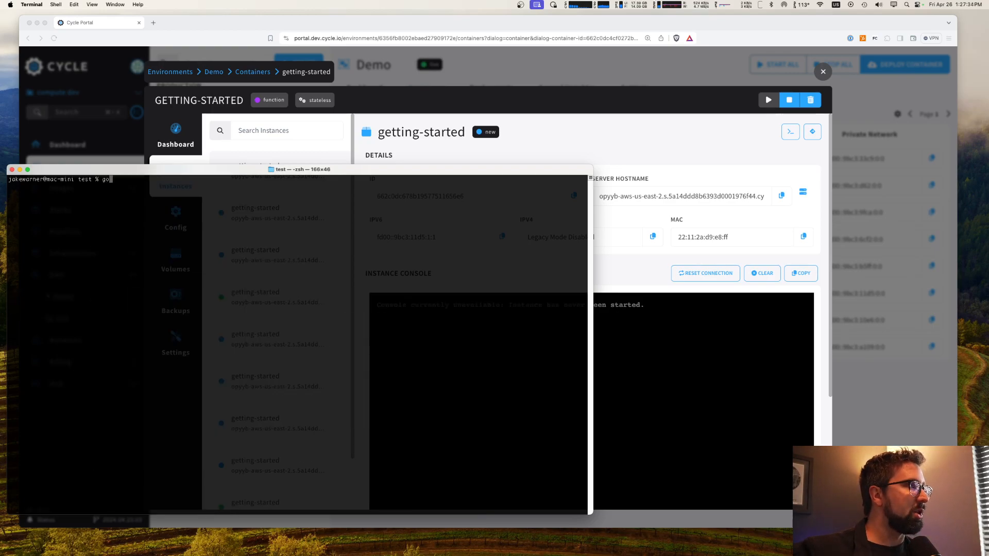
{"action": "type", "text": " run test.go"}
{"action": "key", "text": "Return"}
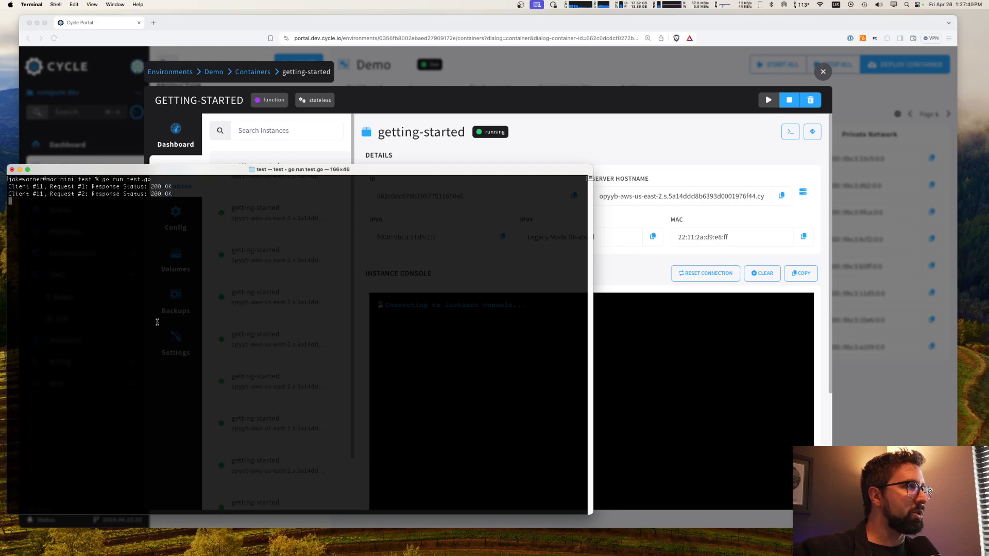
Step: Watch the getting-started container's instances in the browser during the load test and compare them with the terminal output
{"action": "left_click", "coordinate": [584, 142]}
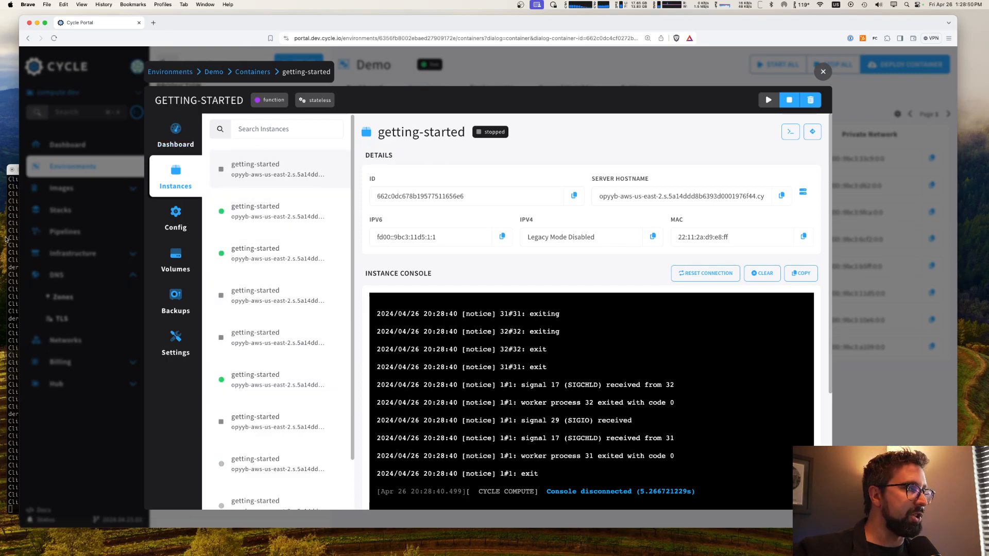
{"action": "left_click", "coordinate": [10, 238]}
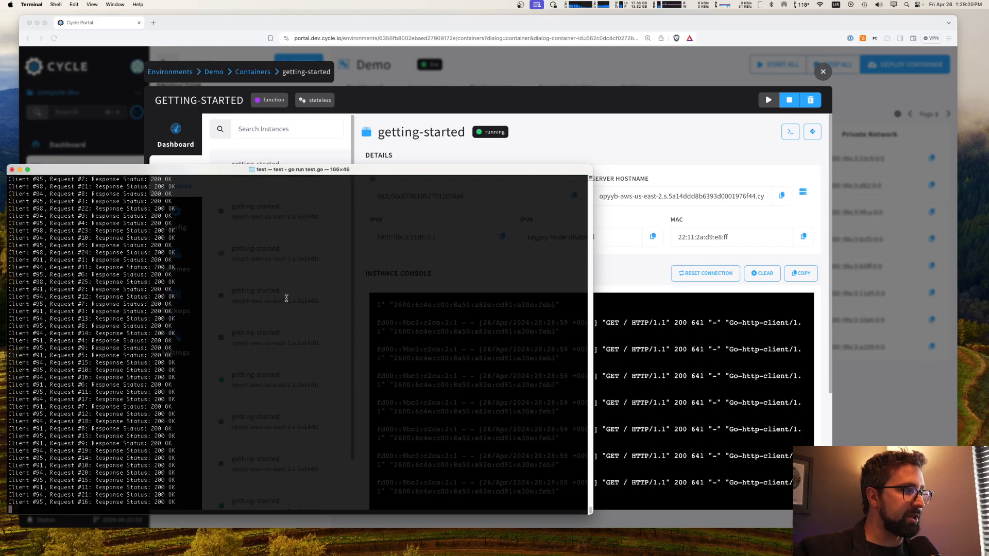
{"action": "left_click", "coordinate": [623, 273]}
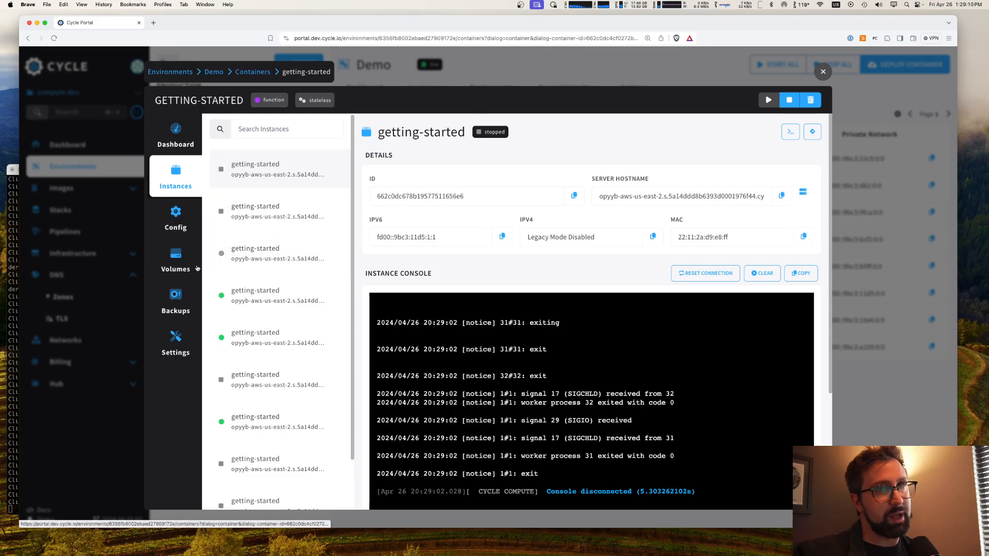
{"action": "scroll", "coordinate": [277, 383], "scroll_direction": "down", "scroll_amount": 2}
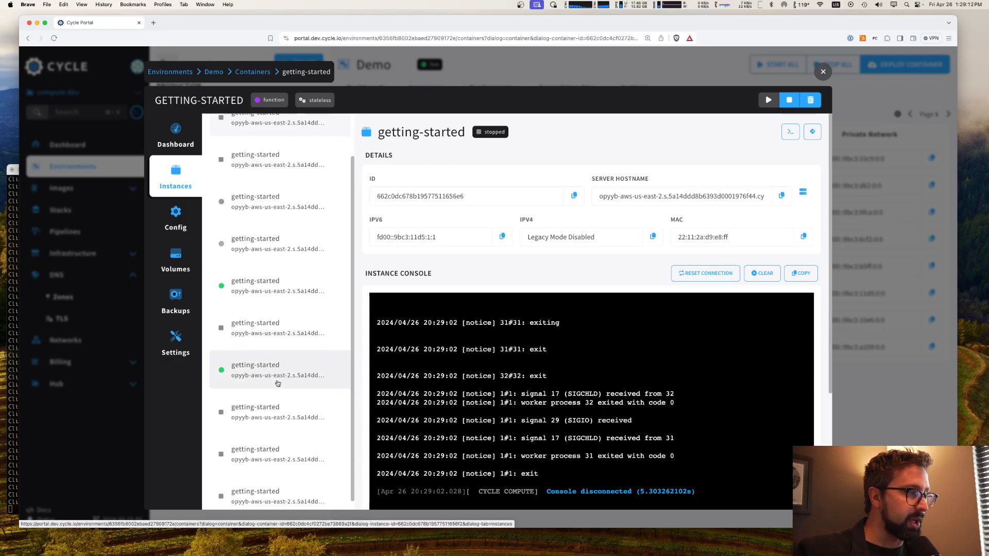
Step: Stop the running load test in the terminal and clear its output
{"action": "left_click", "coordinate": [14, 362]}
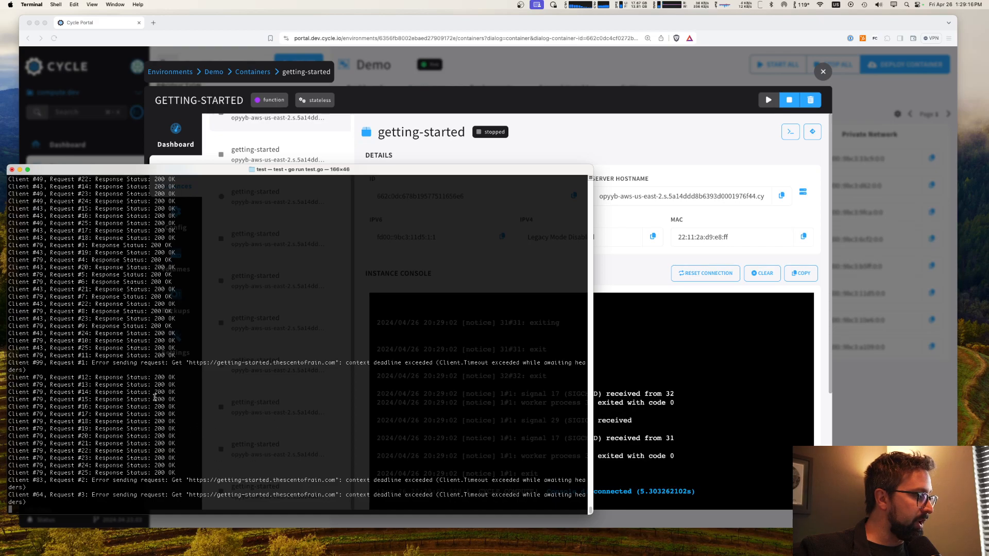
{"action": "key", "text": "ctrl+c"}
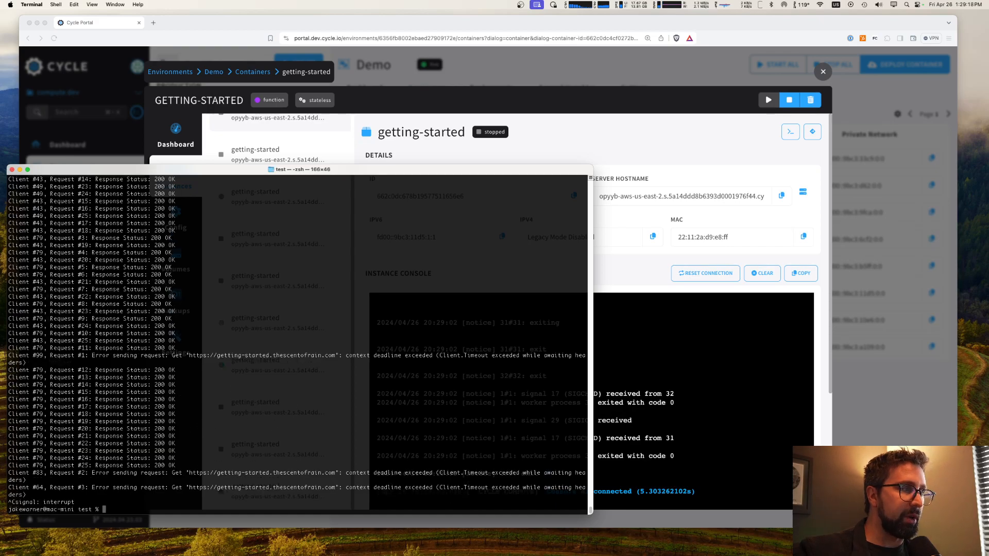
{"action": "key", "text": "super+k"}
Step: Return to the browser and scale the getting-started container to 30 instances in its settings
{"action": "key", "text": "super+Tab"}
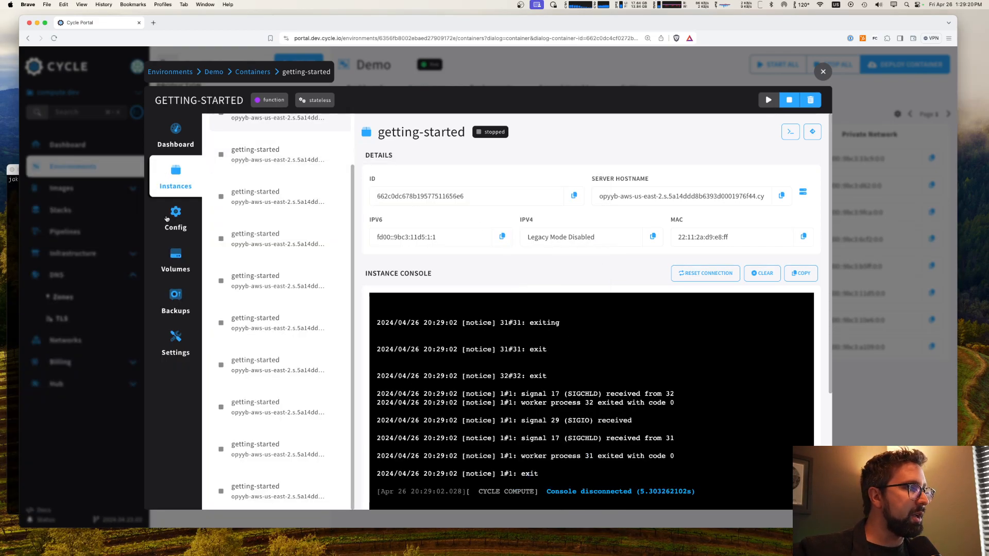
{"action": "left_click", "coordinate": [175, 340]}
{"action": "scroll", "coordinate": [309, 391], "scroll_direction": "down", "scroll_amount": 3}
{"action": "left_click_drag", "start_coordinate": [253, 438], "coordinate": [303, 461]}
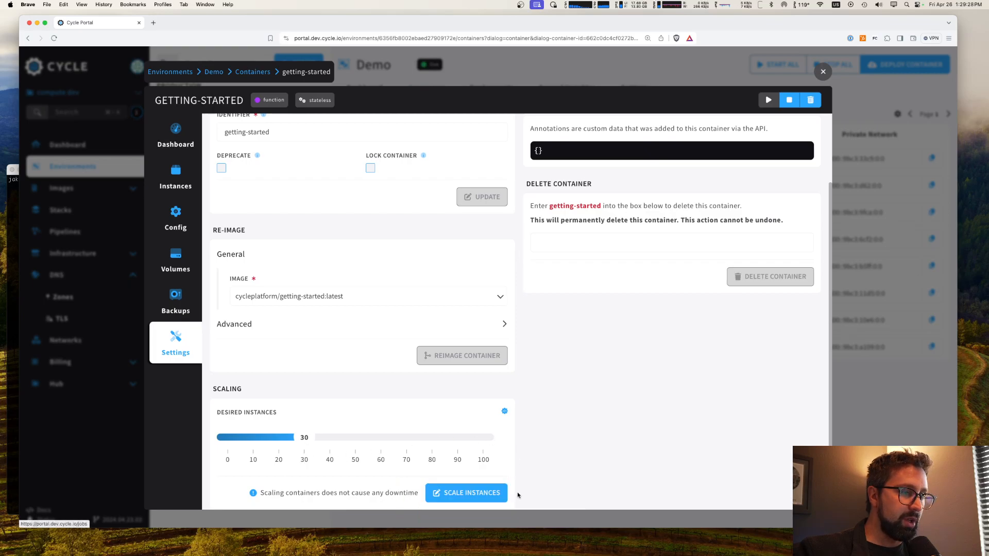
{"action": "left_click", "coordinate": [476, 494]}
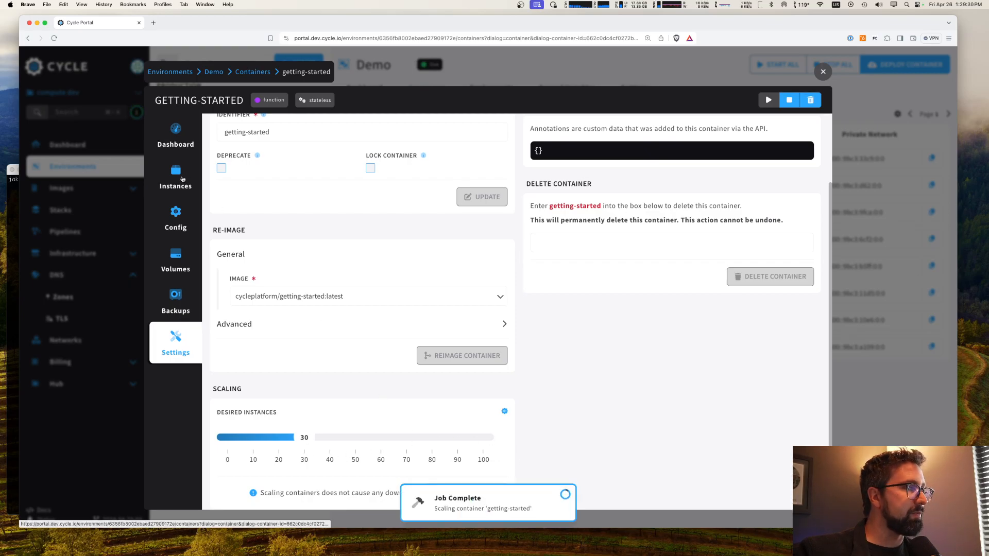
Step: Check the getting-started container's instance list and dashboard, and reload the page to refresh the instance chart
{"action": "left_click", "coordinate": [175, 178]}
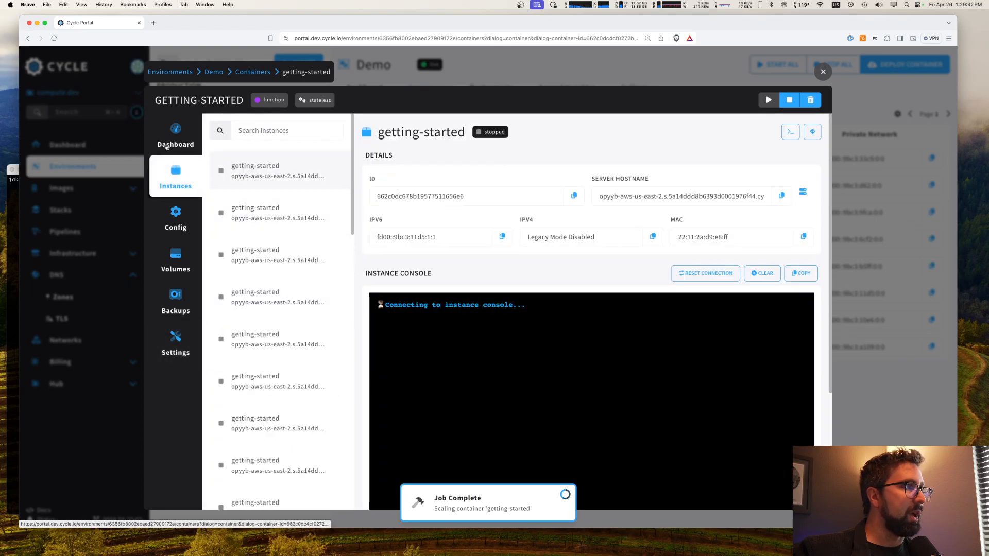
{"action": "left_click", "coordinate": [176, 136]}
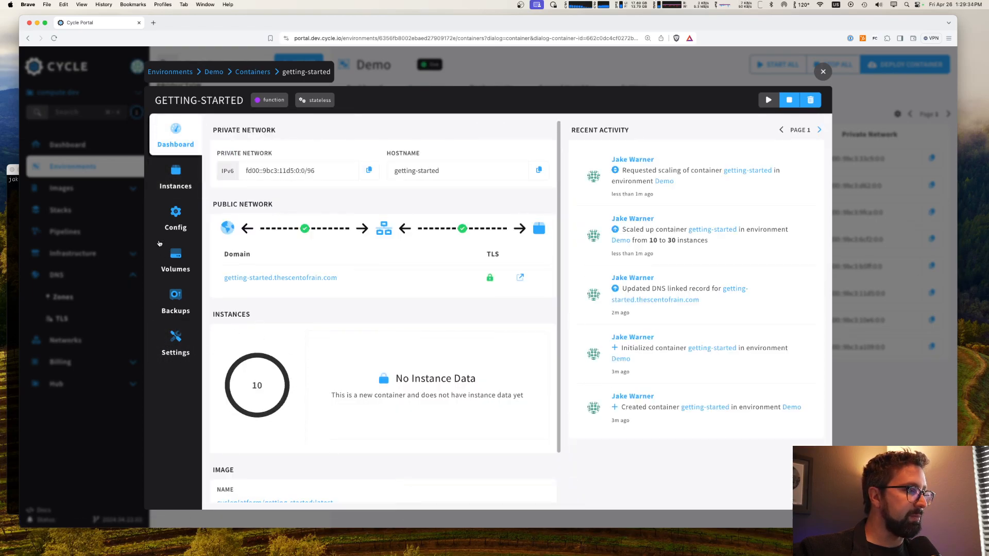
{"action": "left_click", "coordinate": [175, 177]}
{"action": "scroll", "coordinate": [253, 370], "scroll_direction": "down", "scroll_amount": 1}
{"action": "scroll", "coordinate": [253, 370], "scroll_direction": "down", "scroll_amount": 2}
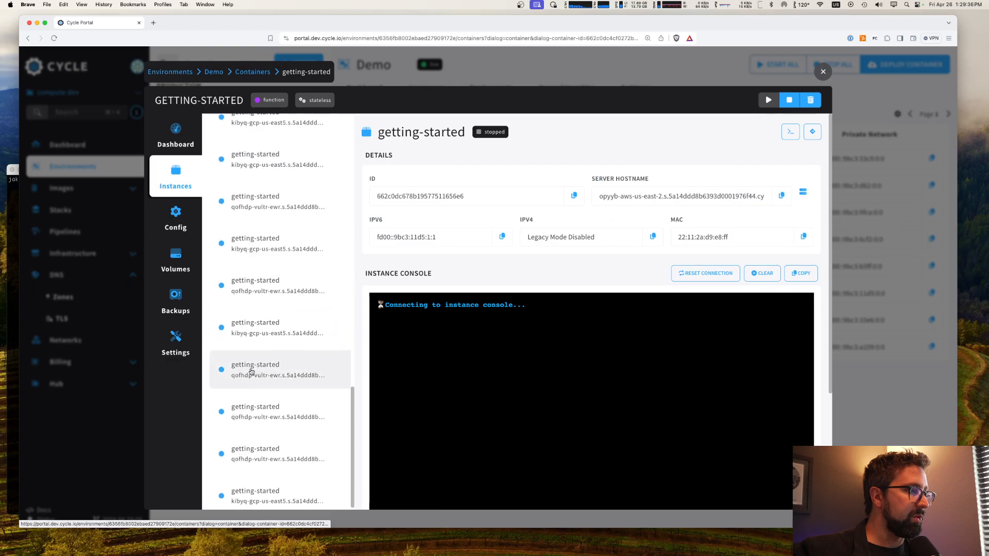
{"action": "left_click", "coordinate": [176, 136]}
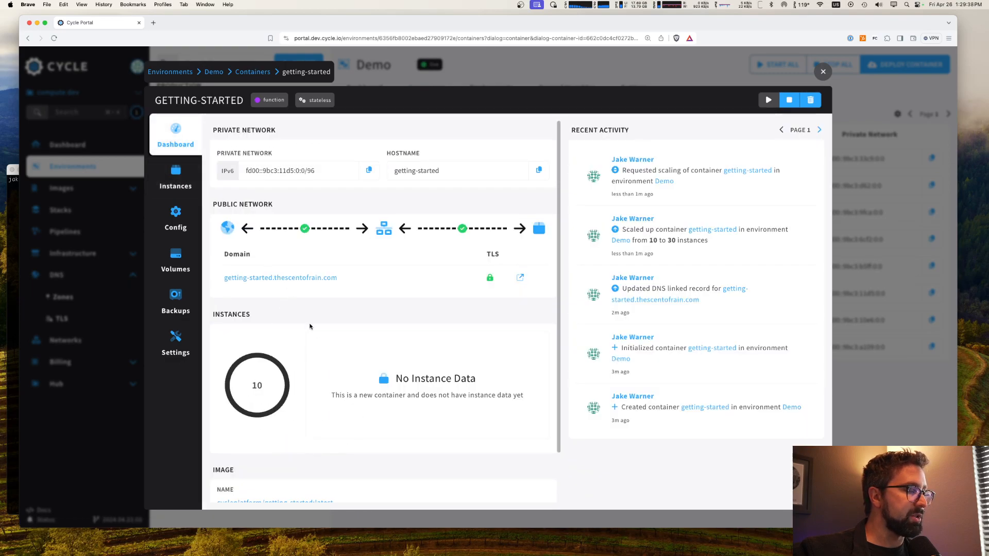
{"action": "key", "text": "super+r"}
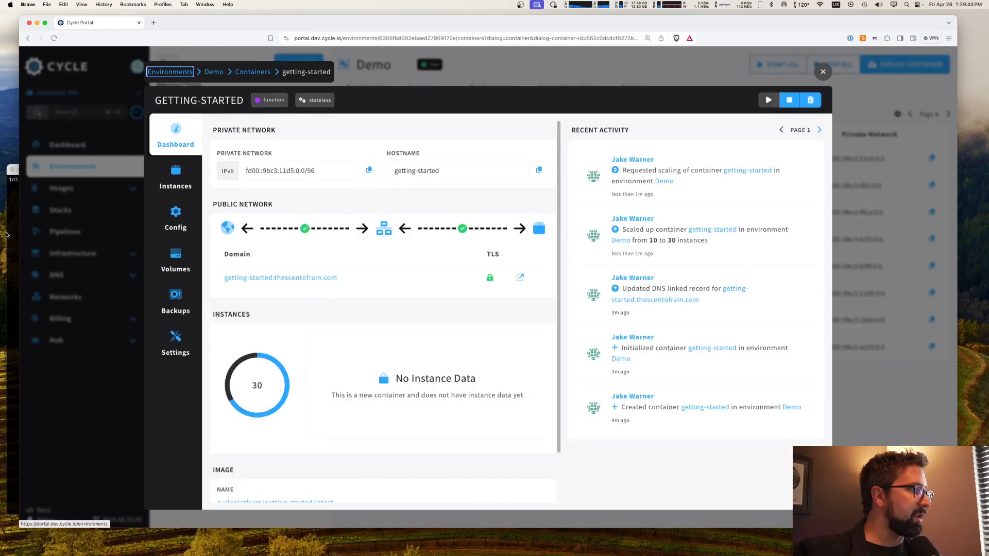
Step: Run go run test.go again in the terminal, interrupt it, and return to the container's dashboard in the browser
{"action": "left_click", "coordinate": [7, 232]}
{"action": "type", "text": "go run test.go"}
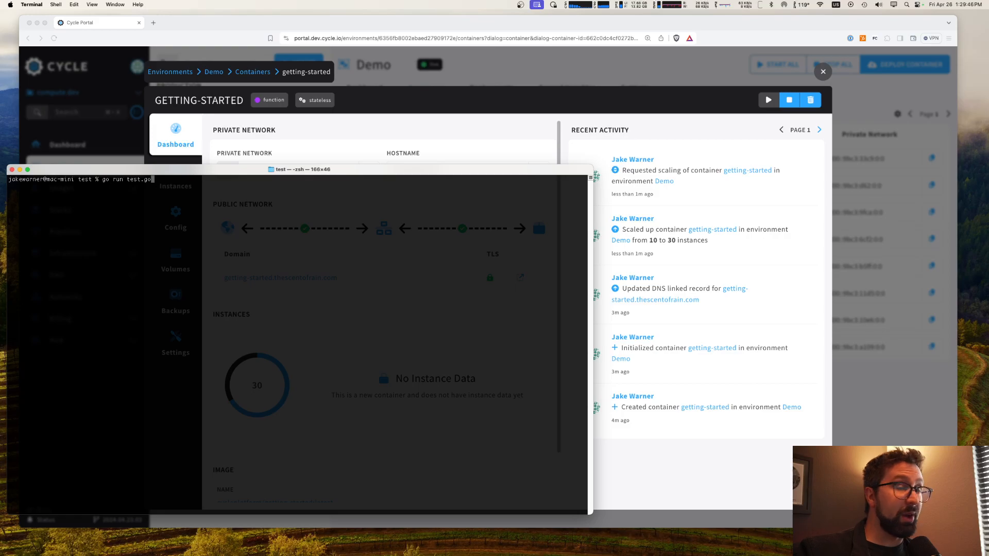
{"action": "key", "text": "Return"}
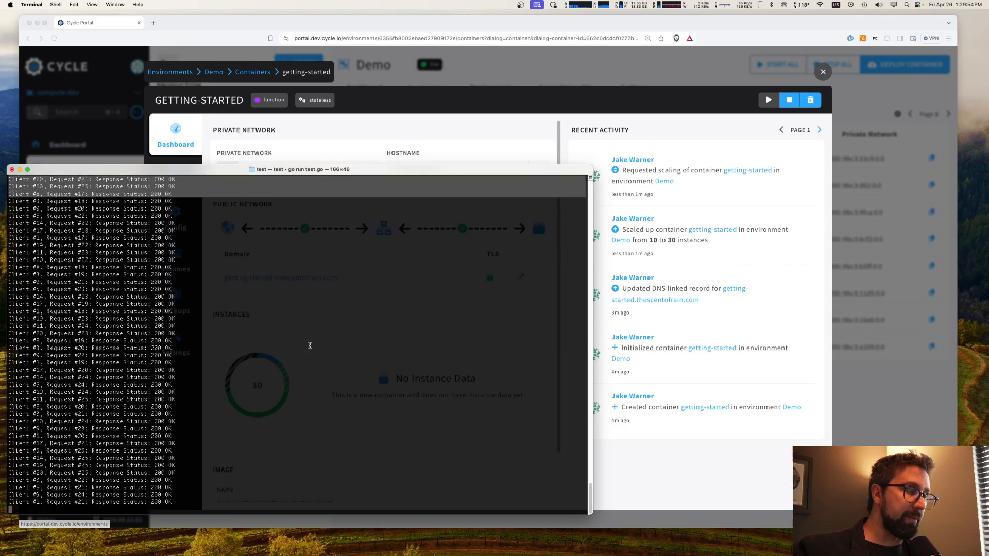
{"action": "key", "text": "ctrl+c"}
{"action": "left_click", "coordinate": [379, 145]}
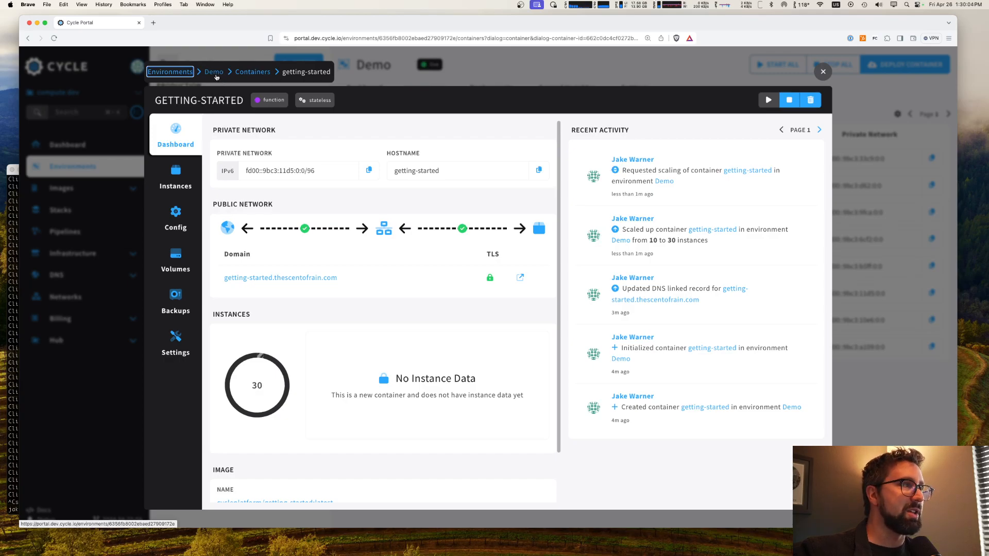
Step: Go to the Demo environment's dashboard and locate the Scheduler among its services
{"action": "left_click", "coordinate": [216, 73]}
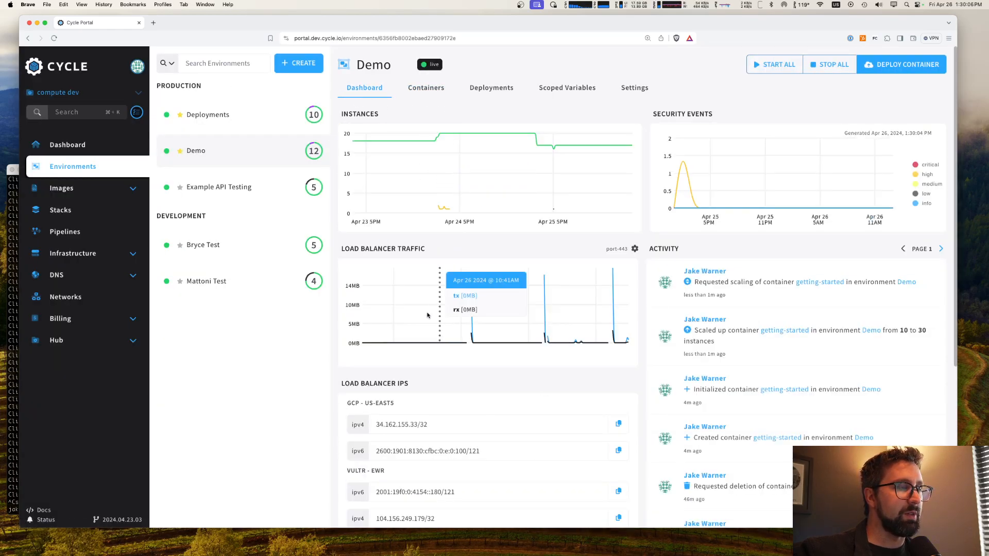
{"action": "scroll", "coordinate": [524, 439], "scroll_direction": "down", "scroll_amount": 5}
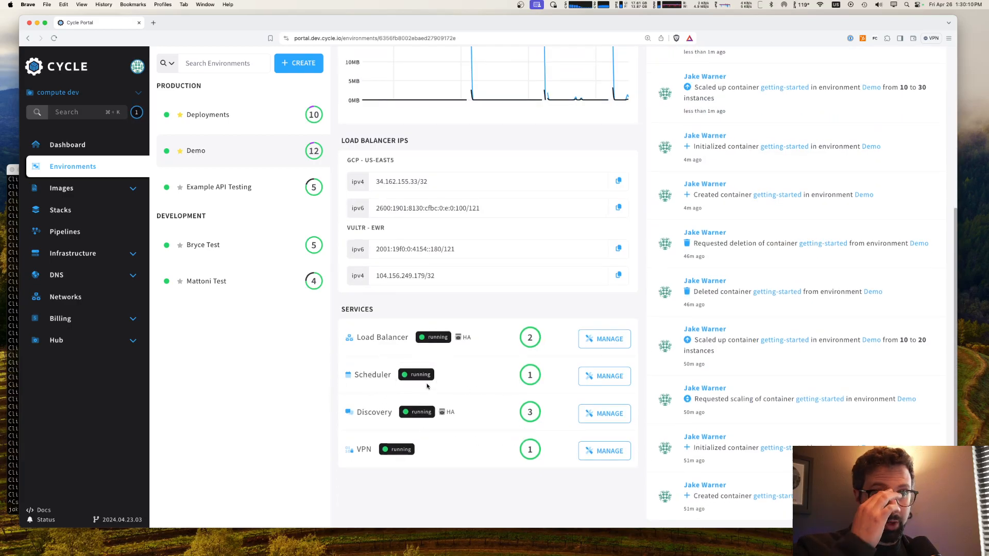
{"action": "double_click", "coordinate": [374, 373]}
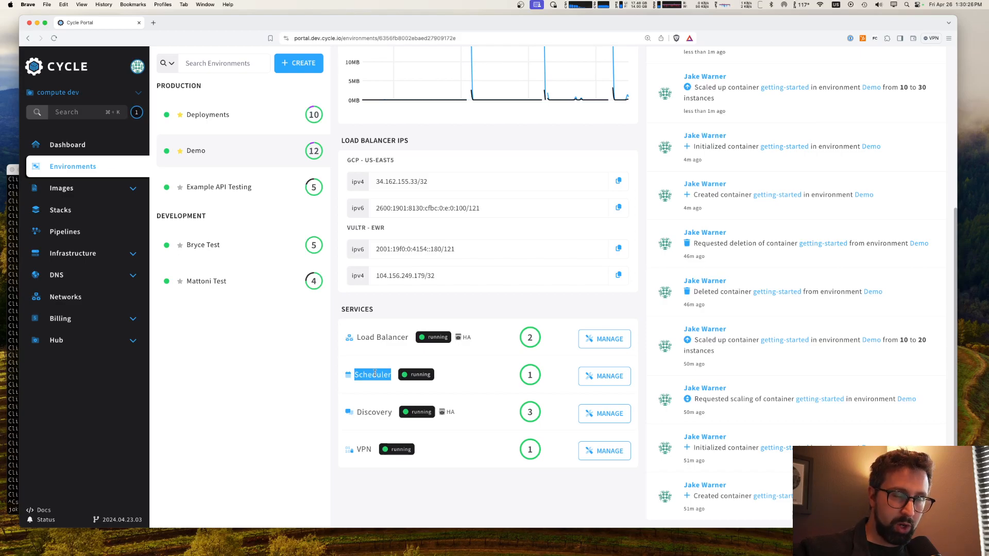
{"action": "left_click", "coordinate": [469, 395]}
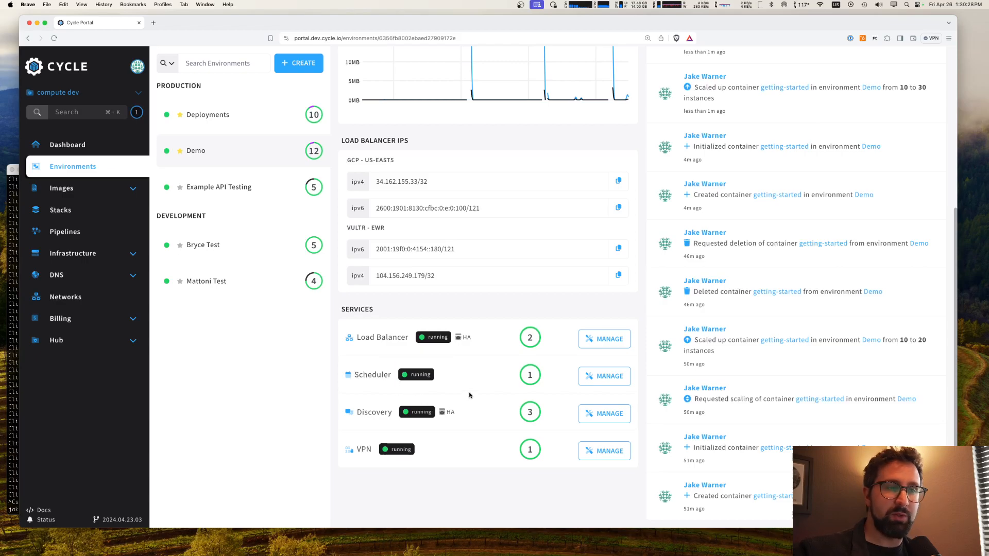
Step: Open the Demo environment's Scheduler service and manually deploy one new instance of it on the opyyb-aws-us-east-2 server
{"action": "left_click", "coordinate": [608, 376]}
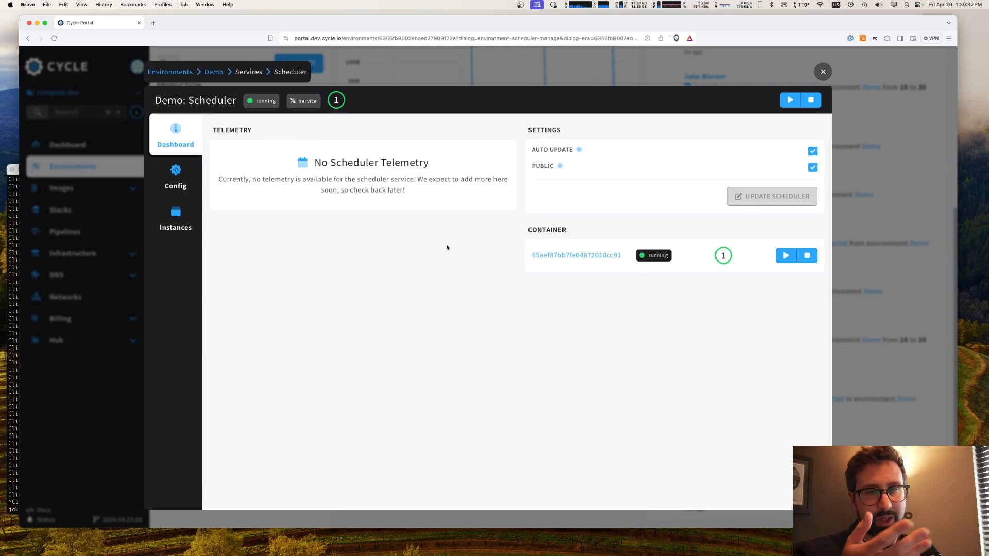
{"action": "left_click", "coordinate": [186, 222]}
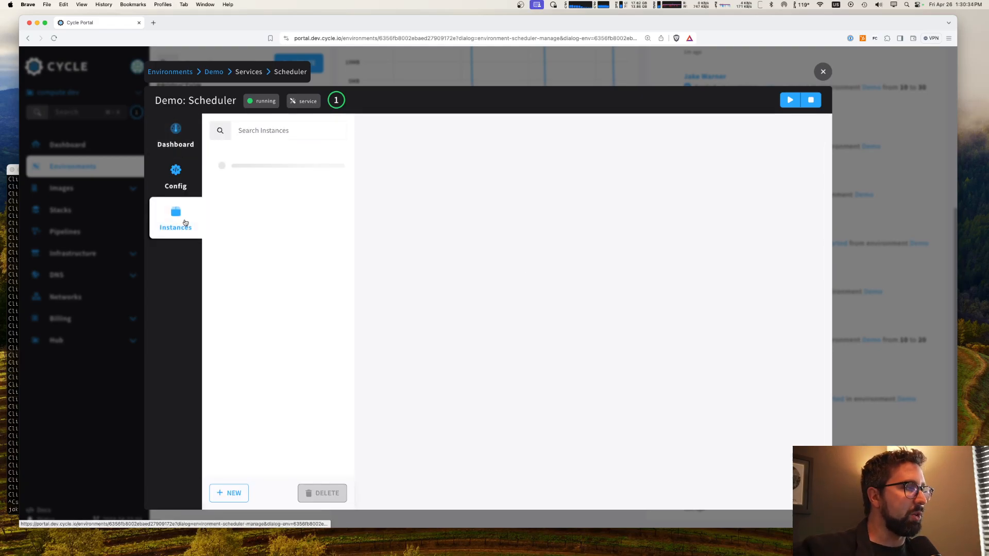
{"action": "scroll", "coordinate": [360, 329], "scroll_direction": "down", "scroll_amount": 5}
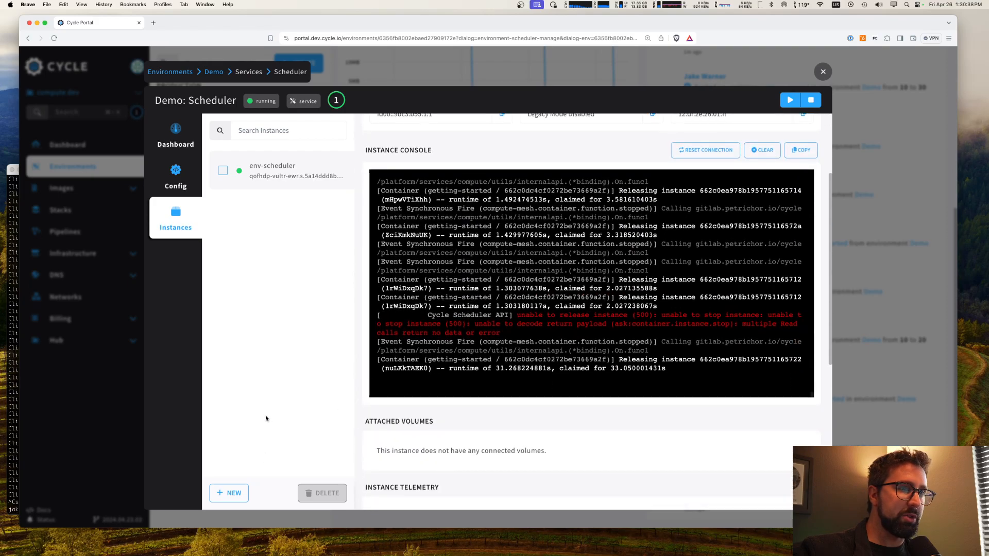
{"action": "left_click", "coordinate": [226, 493]}
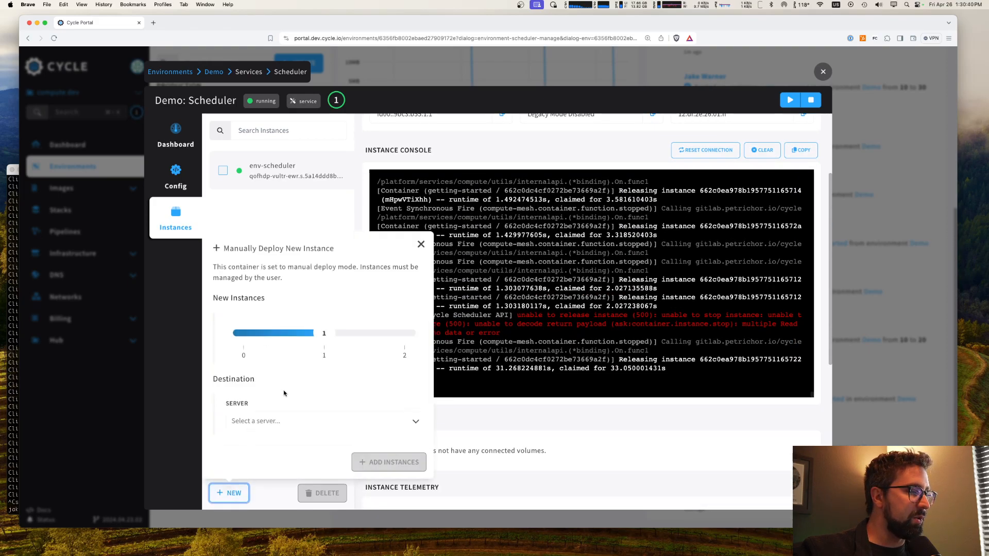
{"action": "left_click", "coordinate": [274, 418]}
{"action": "left_click", "coordinate": [330, 460]}
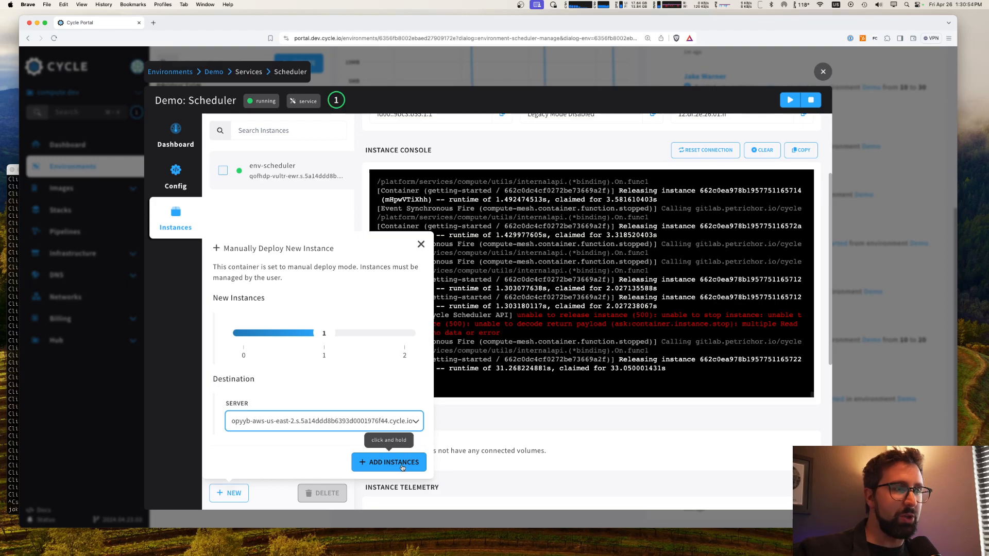
{"action": "left_click_drag", "start_coordinate": [403, 468], "coordinate": [402, 467]}
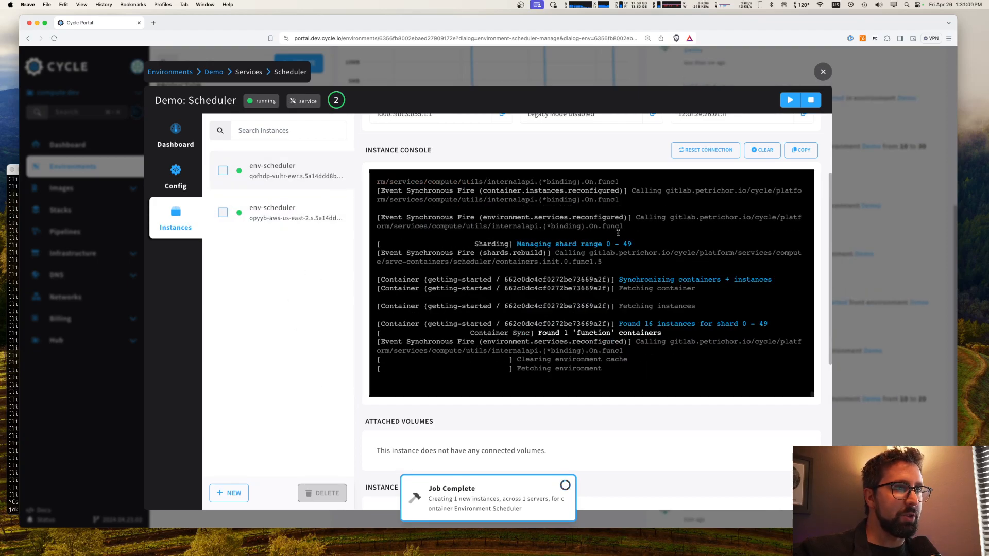
Step: Compare the shard ranges and the found instances reported in the consoles of the original and the new scheduler instance
{"action": "left_click_drag", "start_coordinate": [517, 244], "coordinate": [537, 243]}
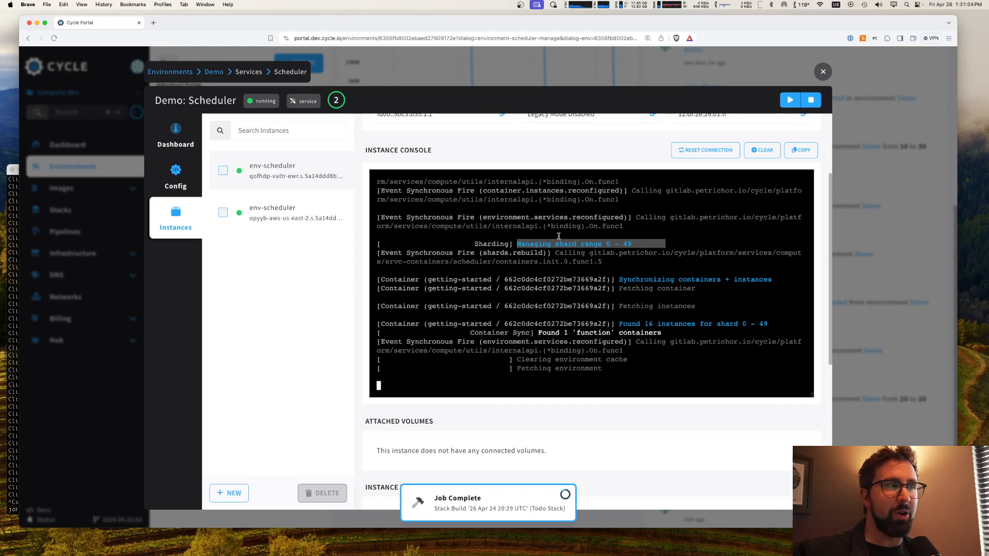
{"action": "left_click", "coordinate": [247, 276]}
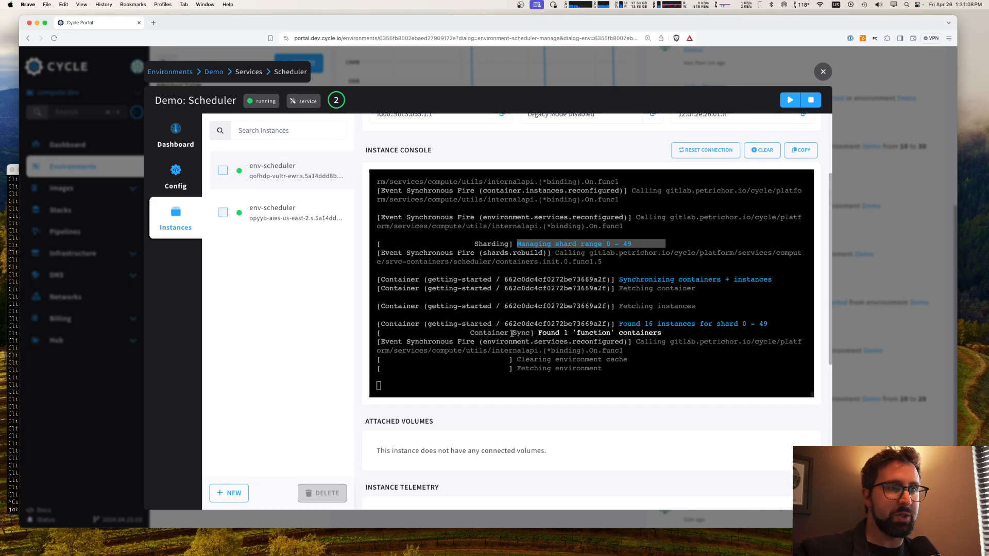
{"action": "left_click", "coordinate": [457, 258]}
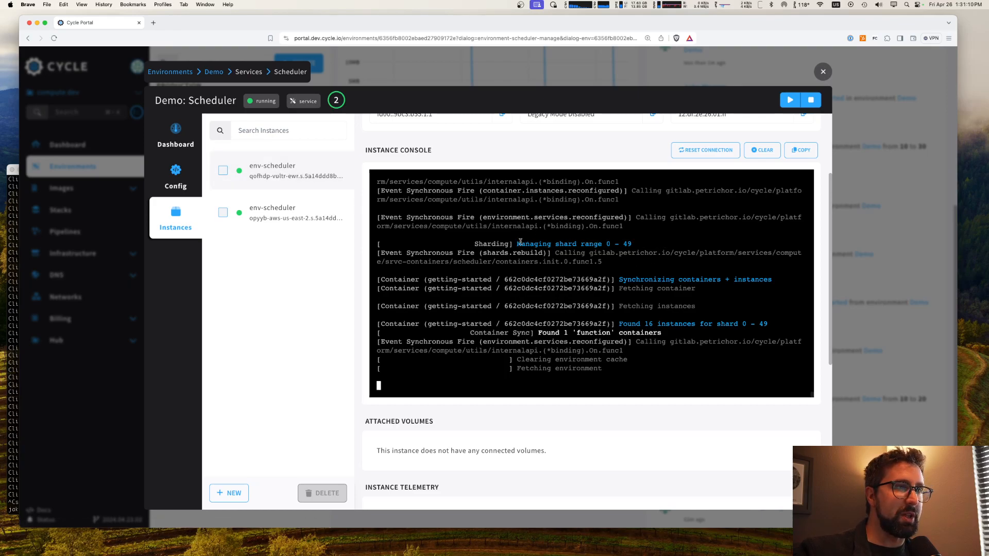
{"action": "left_click_drag", "start_coordinate": [516, 243], "coordinate": [650, 242]}
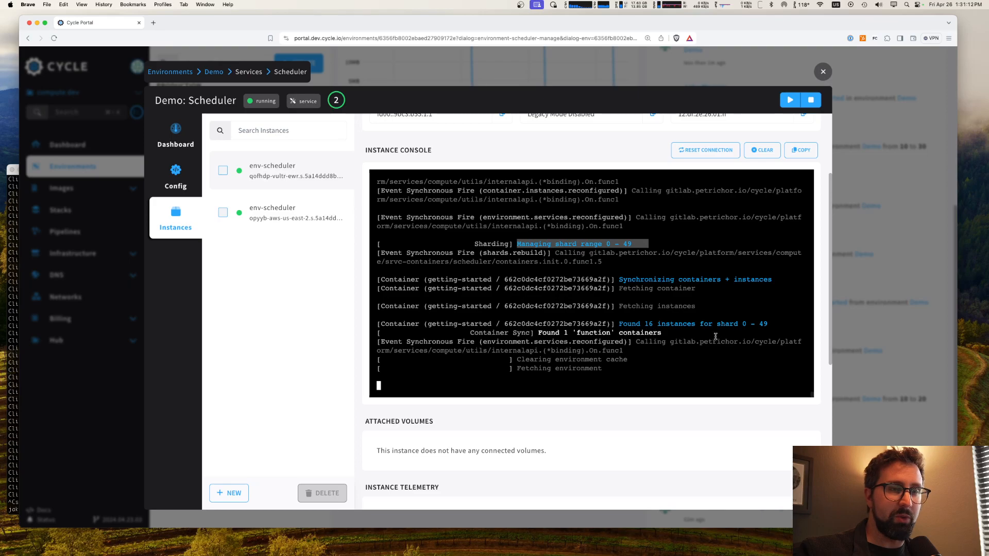
{"action": "left_click_drag", "start_coordinate": [620, 323], "coordinate": [750, 322]}
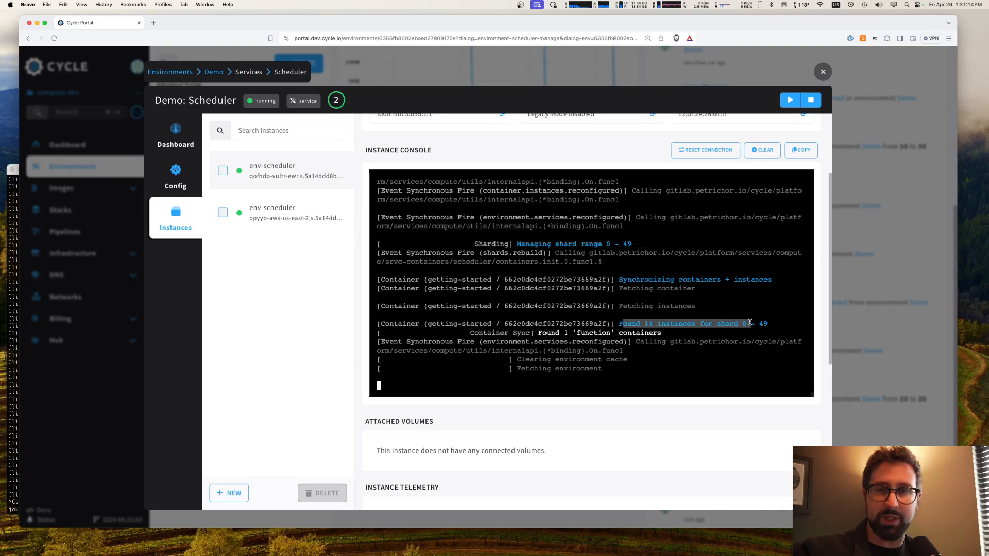
{"action": "left_click", "coordinate": [266, 221]}
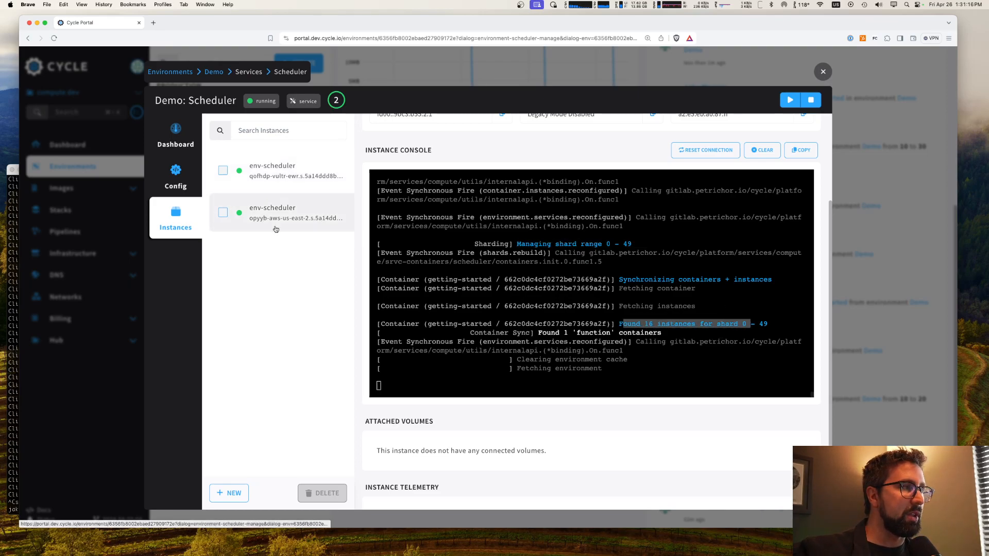
{"action": "left_click_drag", "start_coordinate": [595, 265], "coordinate": [672, 262]}
{"action": "left_click_drag", "start_coordinate": [637, 351], "coordinate": [784, 349]}
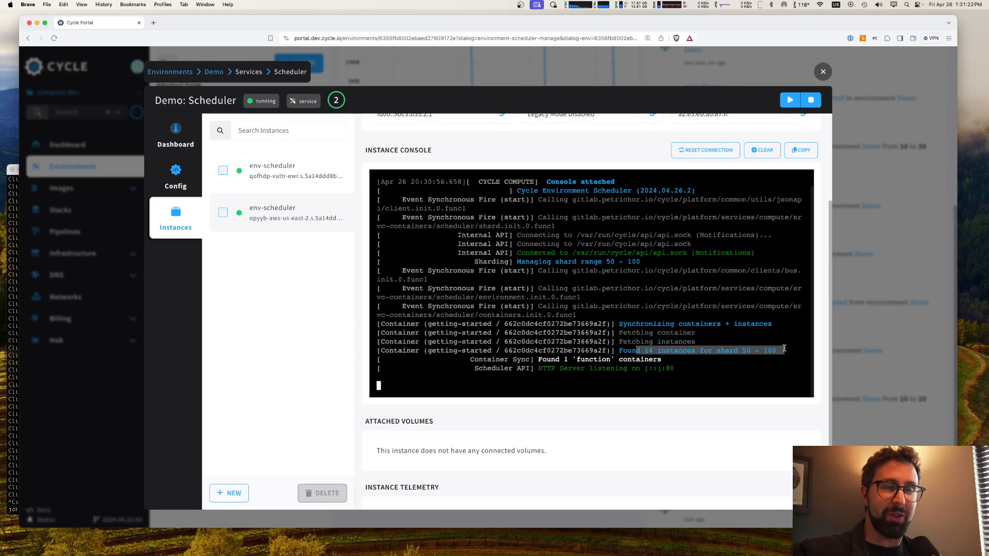
Step: Manually deploy one more scheduler instance, again on the opyyb-aws-us-east-2 server
{"action": "left_click", "coordinate": [242, 491]}
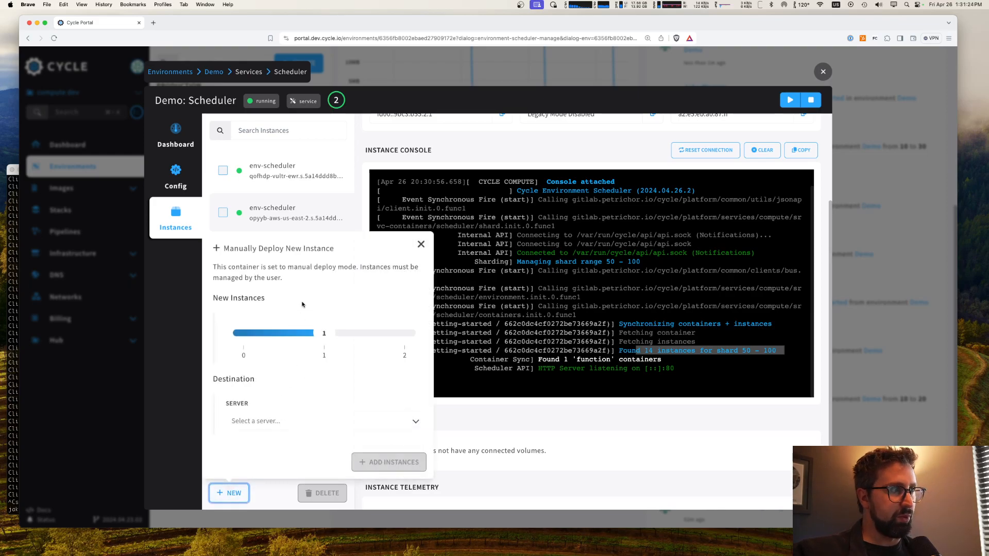
{"action": "left_click", "coordinate": [323, 415]}
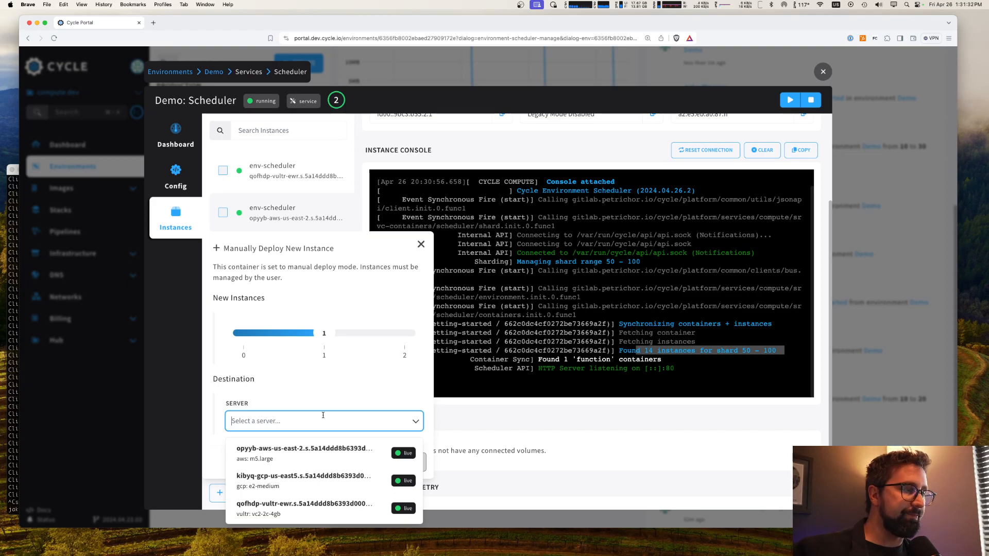
{"action": "left_click", "coordinate": [327, 461]}
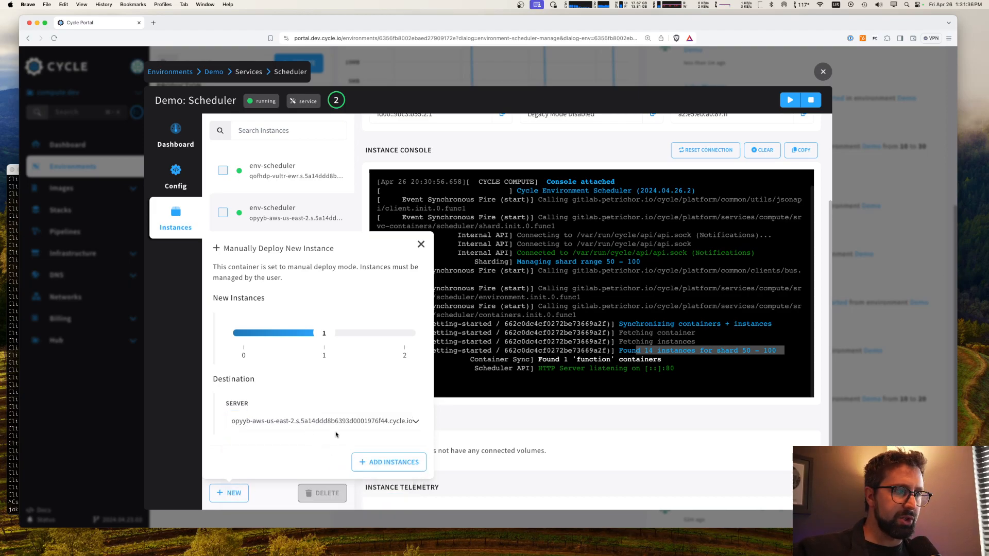
{"action": "left_click", "coordinate": [388, 461]}
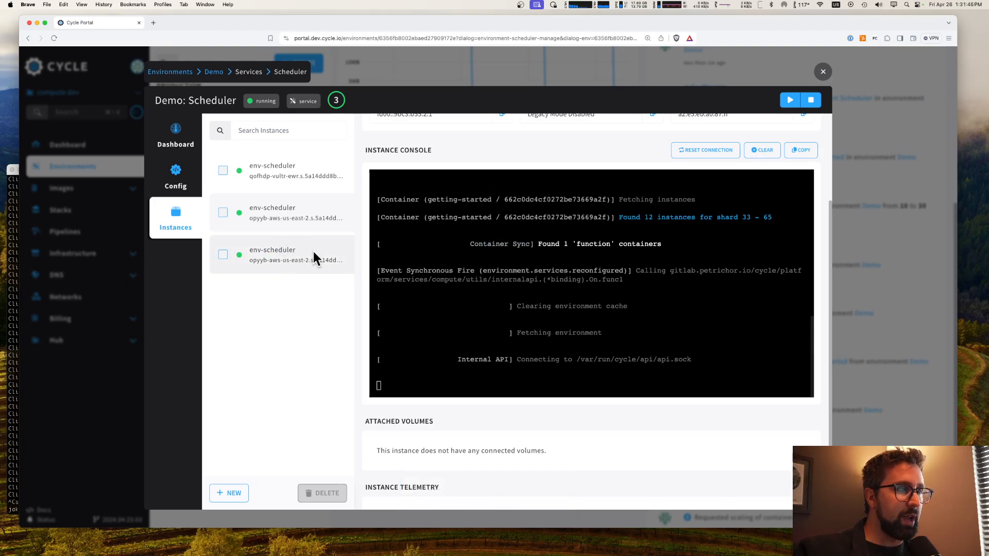
Step: Examine the console logs of the second and third scheduler instances for their shard ranges and found instances
{"action": "scroll", "coordinate": [575, 289], "scroll_direction": "up", "scroll_amount": 5}
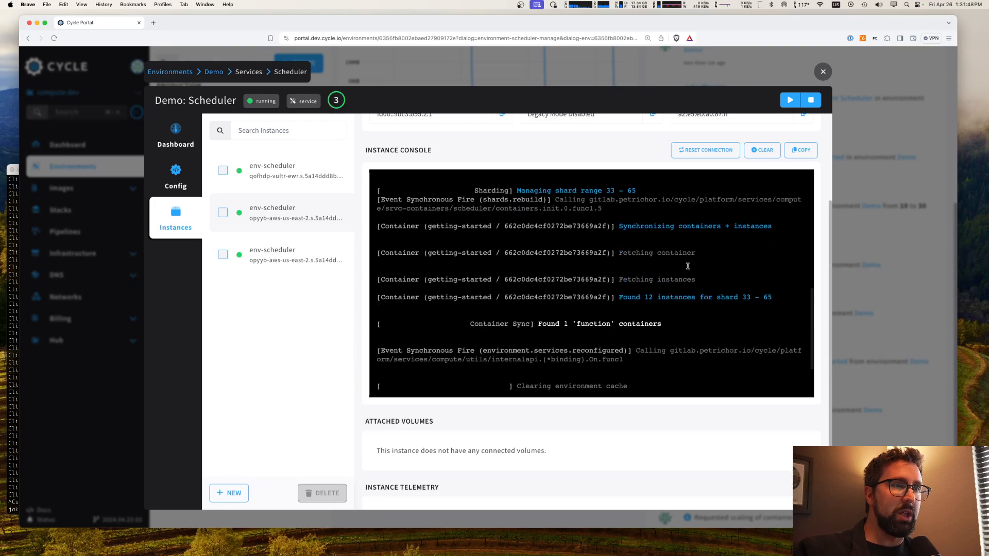
{"action": "scroll", "coordinate": [688, 266], "scroll_direction": "down", "scroll_amount": 5}
{"action": "scroll", "coordinate": [660, 271], "scroll_direction": "up", "scroll_amount": 3}
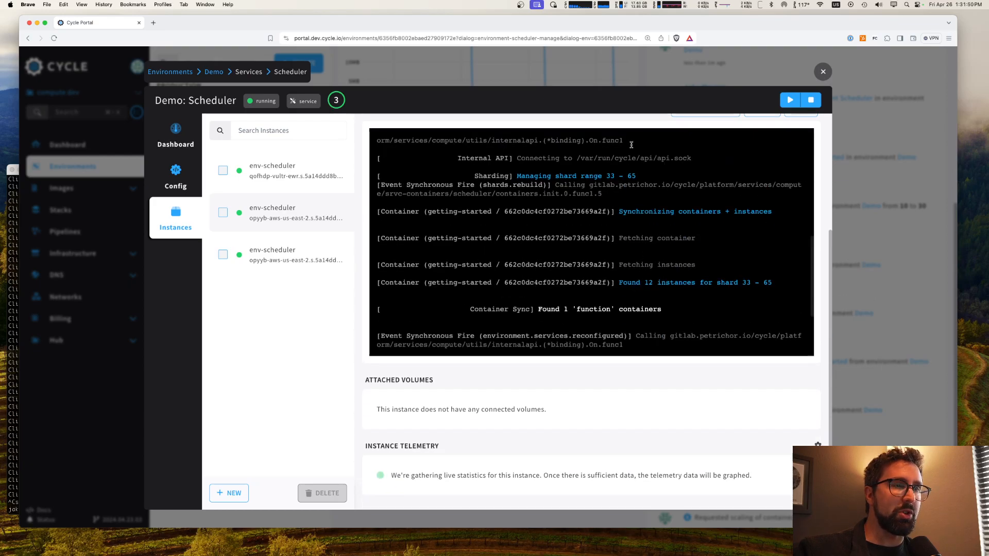
{"action": "left_click_drag", "start_coordinate": [518, 176], "coordinate": [660, 175]}
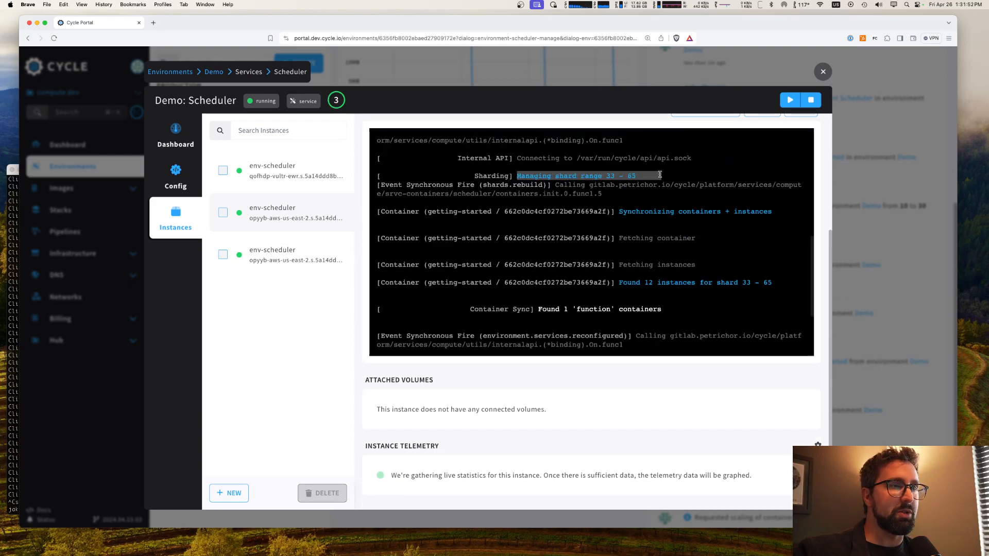
{"action": "left_click", "coordinate": [609, 178]}
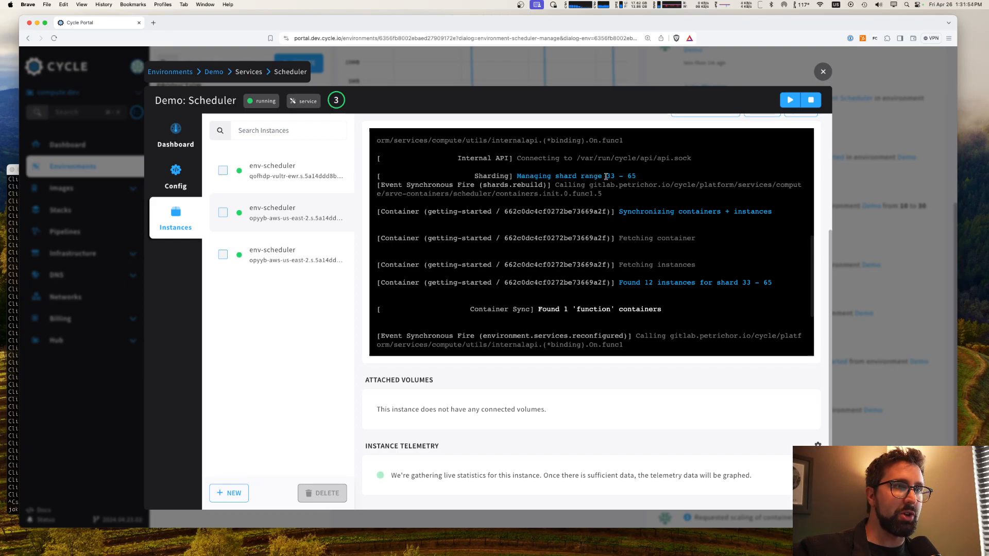
{"action": "left_click", "coordinate": [297, 258]}
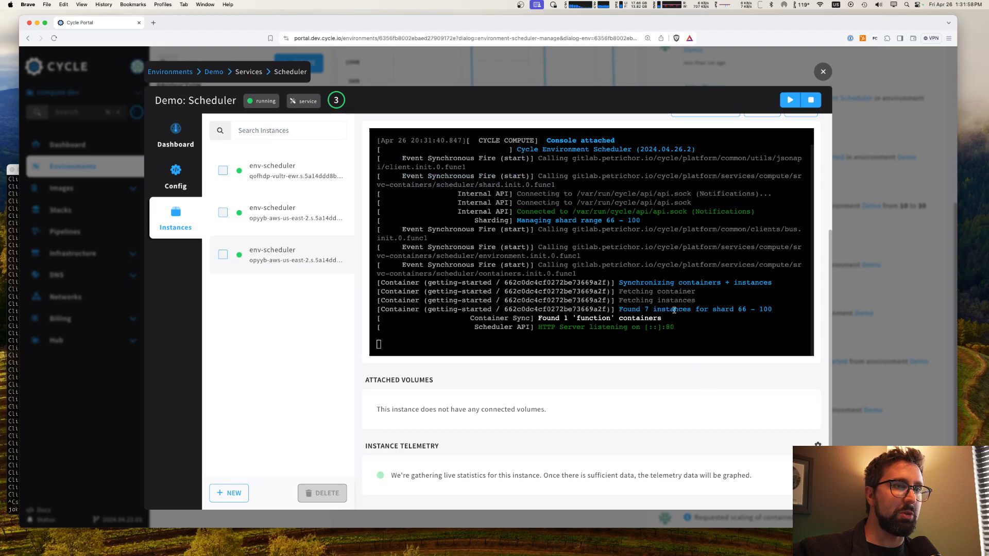
{"action": "double_click", "coordinate": [611, 220]}
{"action": "double_click", "coordinate": [634, 220]}
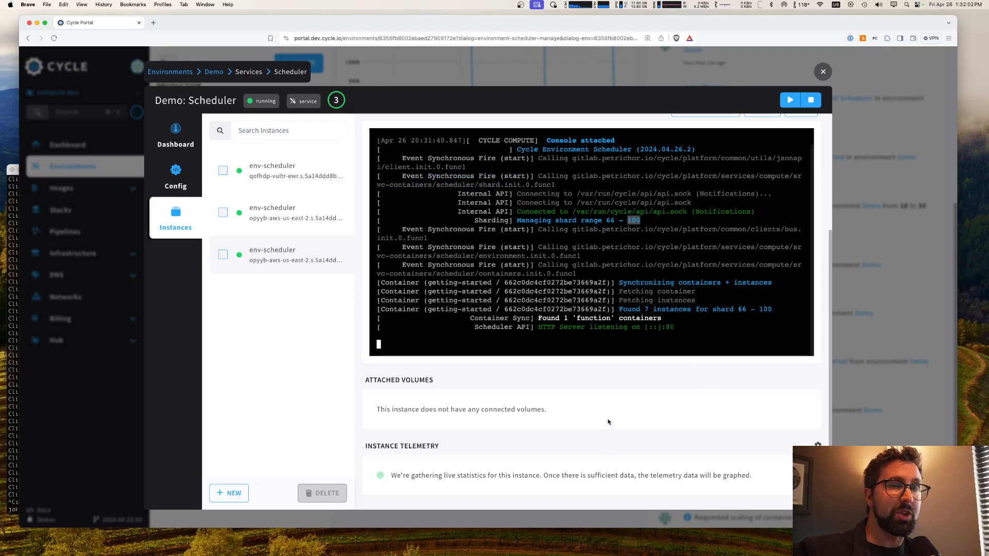
Step: Leave the Scheduler, open the getting-started container's settings in the Demo environment and scale it to 40 instances
{"action": "left_click", "coordinate": [822, 73]}
{"action": "scroll", "coordinate": [515, 283], "scroll_direction": "up", "scroll_amount": 5}
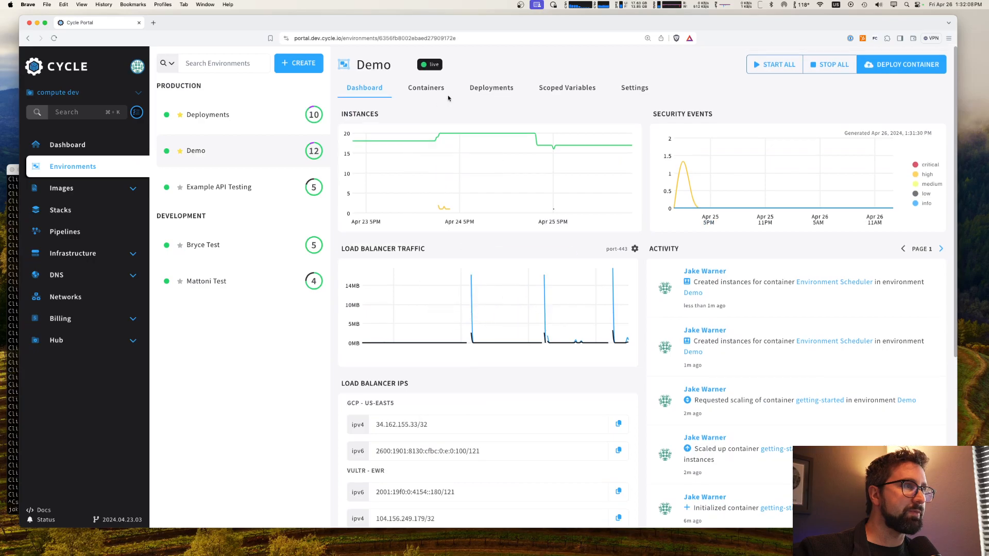
{"action": "left_click", "coordinate": [426, 86]}
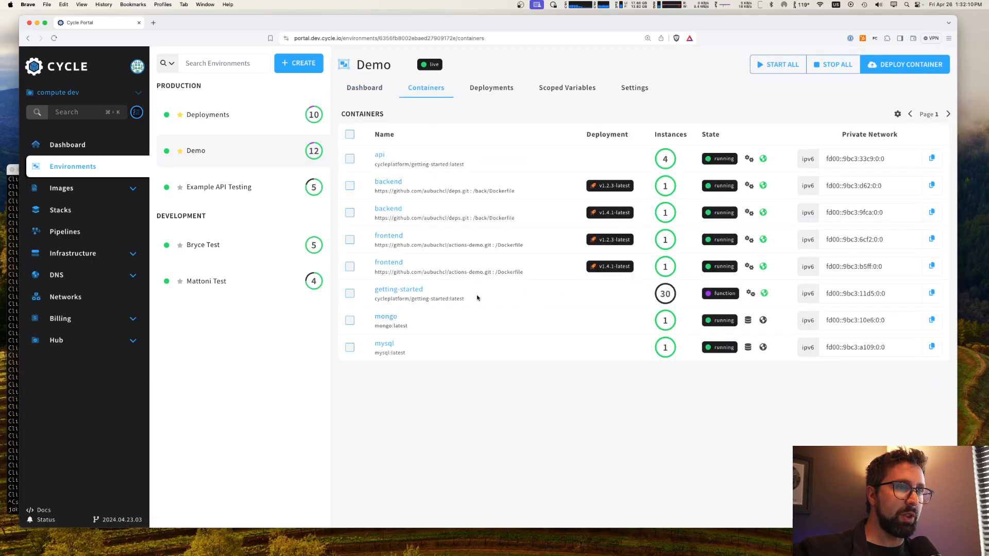
{"action": "left_click", "coordinate": [405, 295]}
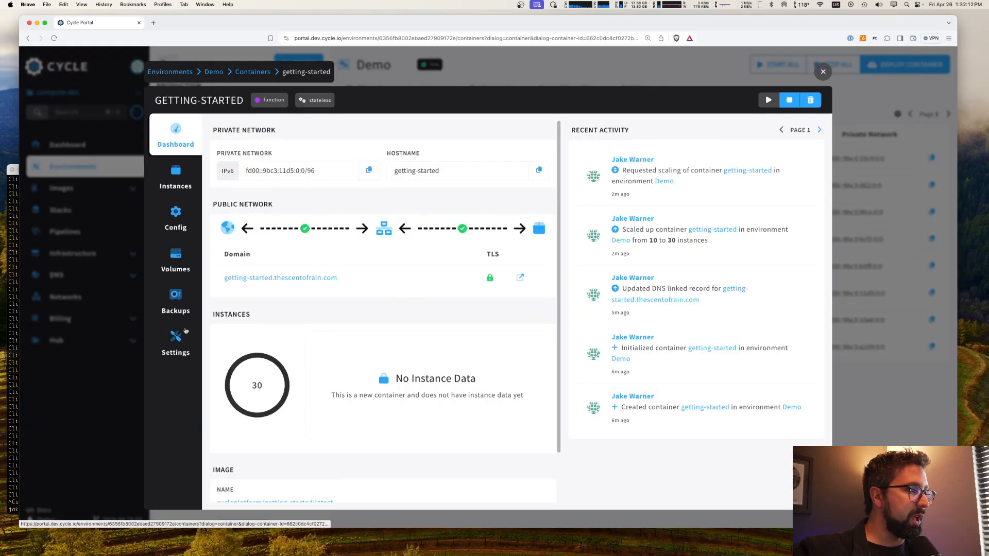
{"action": "left_click", "coordinate": [176, 342]}
{"action": "scroll", "coordinate": [225, 322], "scroll_direction": "down", "scroll_amount": 3}
{"action": "left_click_drag", "start_coordinate": [309, 439], "coordinate": [329, 450]}
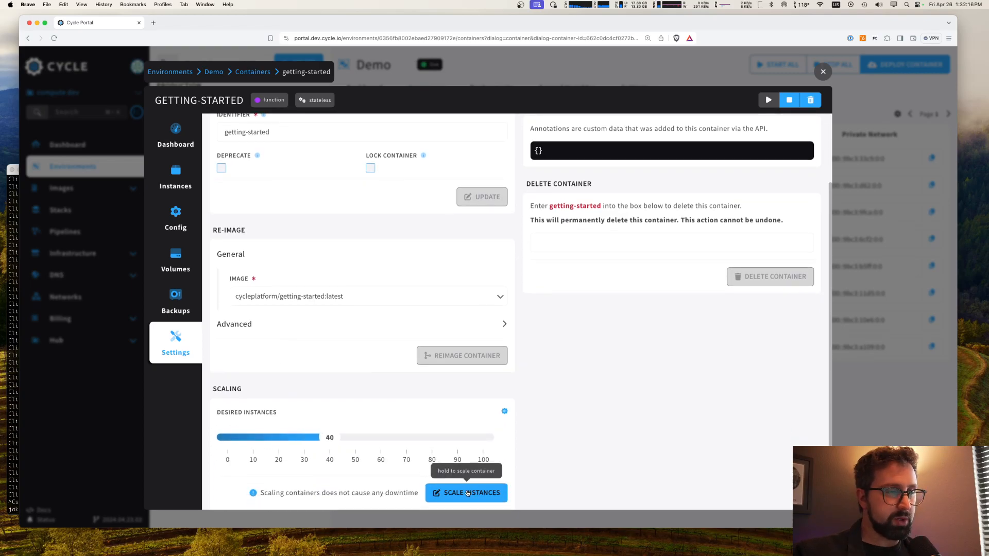
{"action": "left_click_drag", "start_coordinate": [467, 494], "coordinate": [467, 493]}
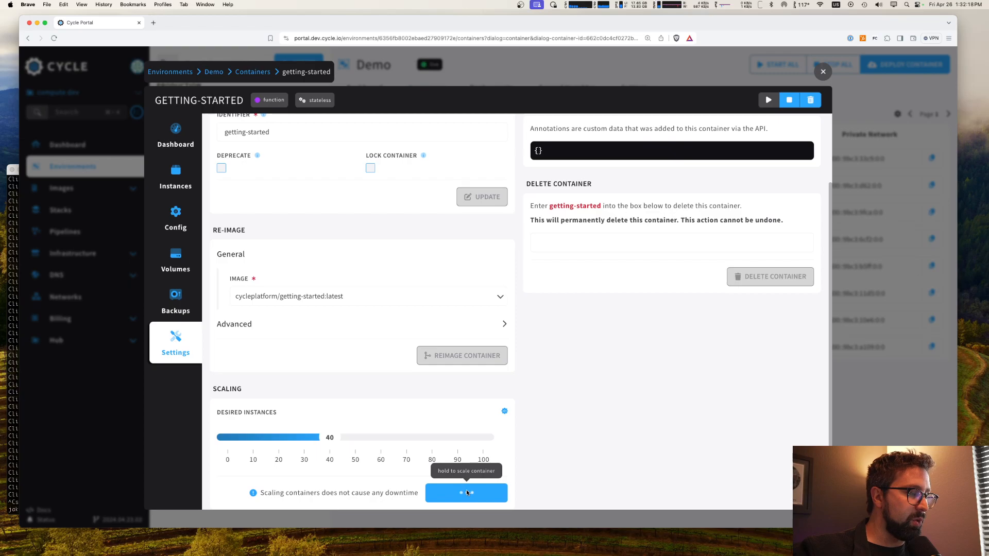
Step: Check the getting-started container's dashboard and instance list, reloading the page to refresh the instance chart
{"action": "left_click", "coordinate": [175, 170]}
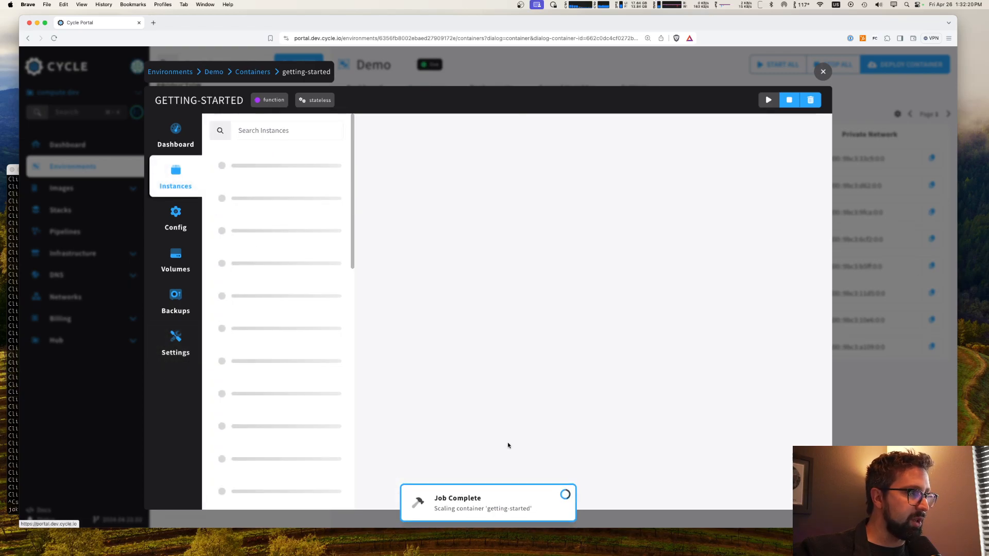
{"action": "left_click", "coordinate": [173, 126]}
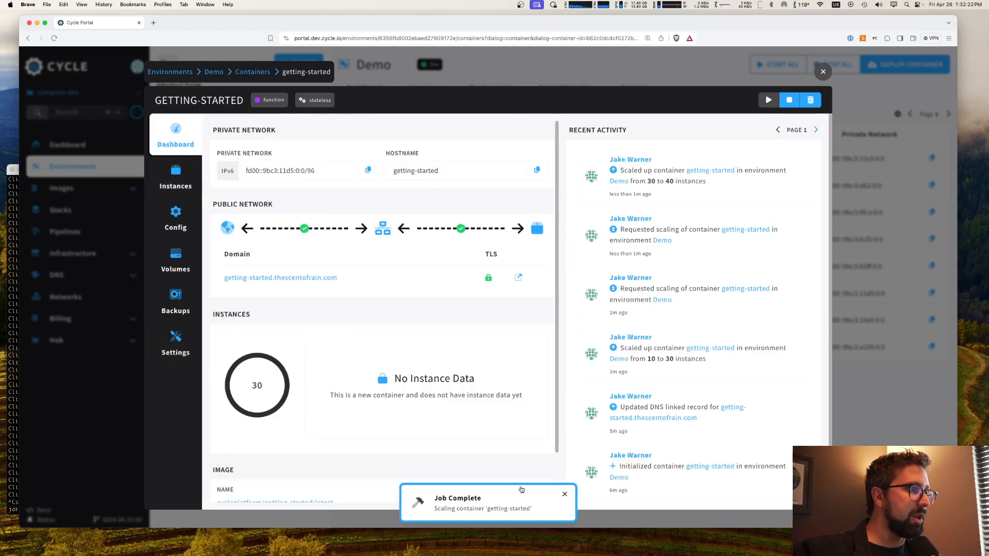
{"action": "key", "text": "super+r"}
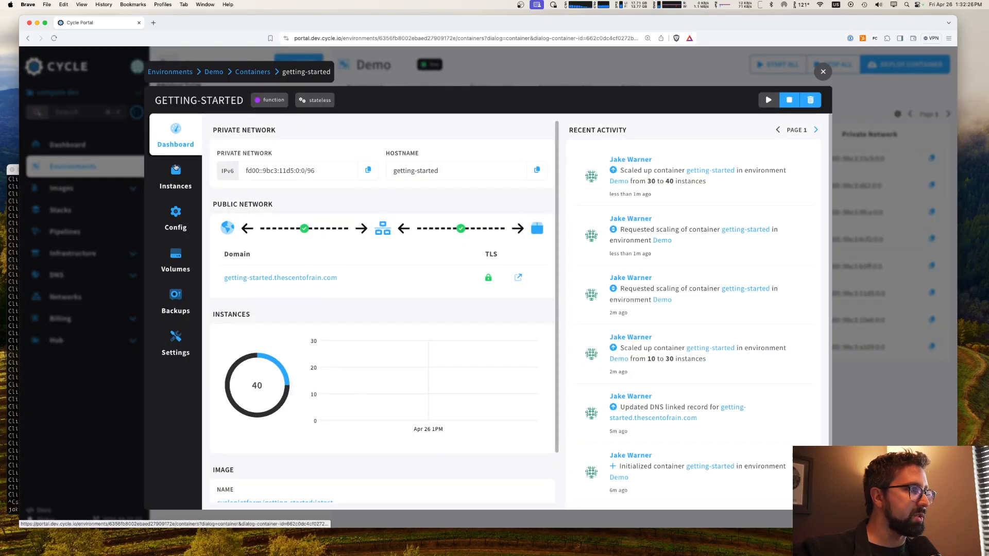
{"action": "left_click", "coordinate": [175, 175]}
{"action": "scroll", "coordinate": [274, 331], "scroll_direction": "down", "scroll_amount": 2}
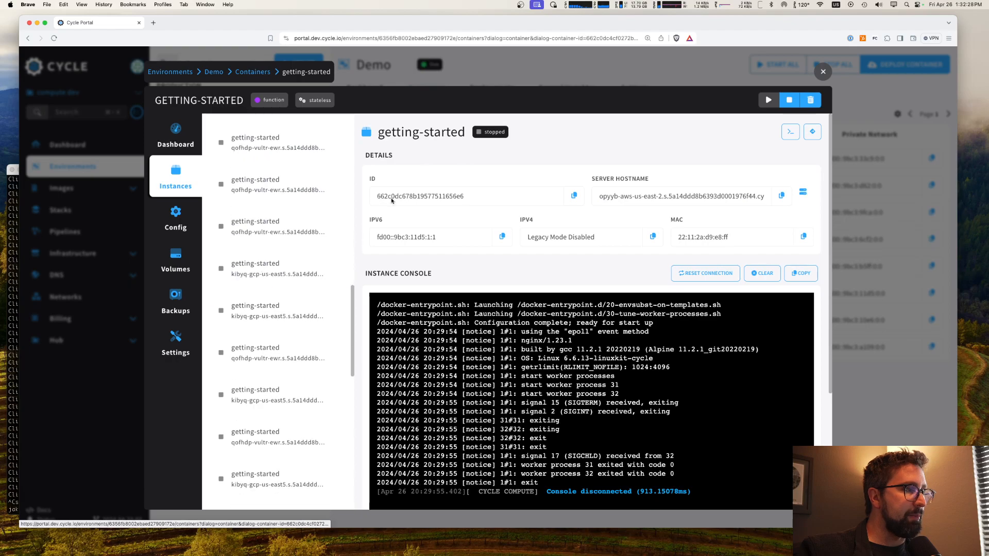
Step: Return to the Demo environment's dashboard and view the Scheduler's instances to read the first one's console log
{"action": "left_click", "coordinate": [358, 80]}
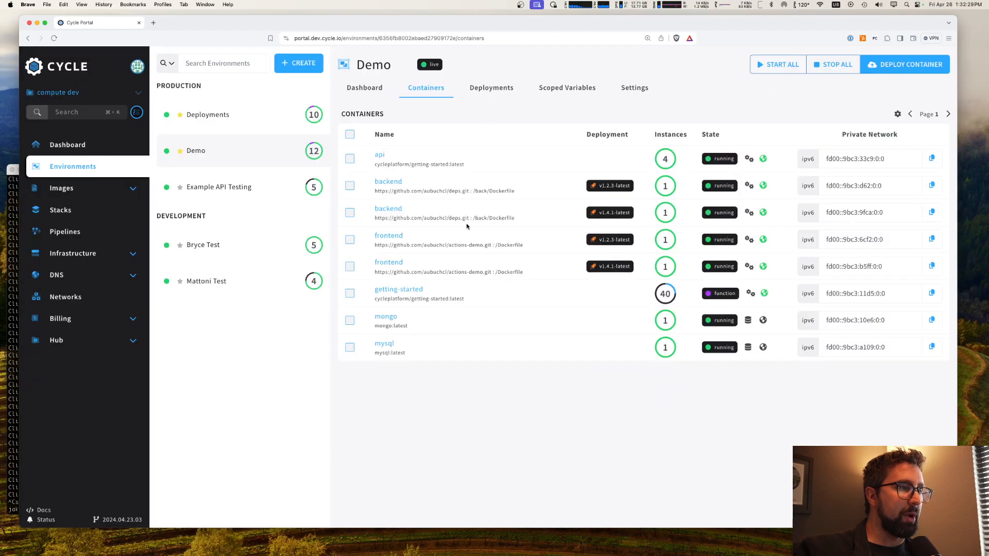
{"action": "left_click", "coordinate": [363, 87]}
{"action": "scroll", "coordinate": [503, 459], "scroll_direction": "down", "scroll_amount": 5}
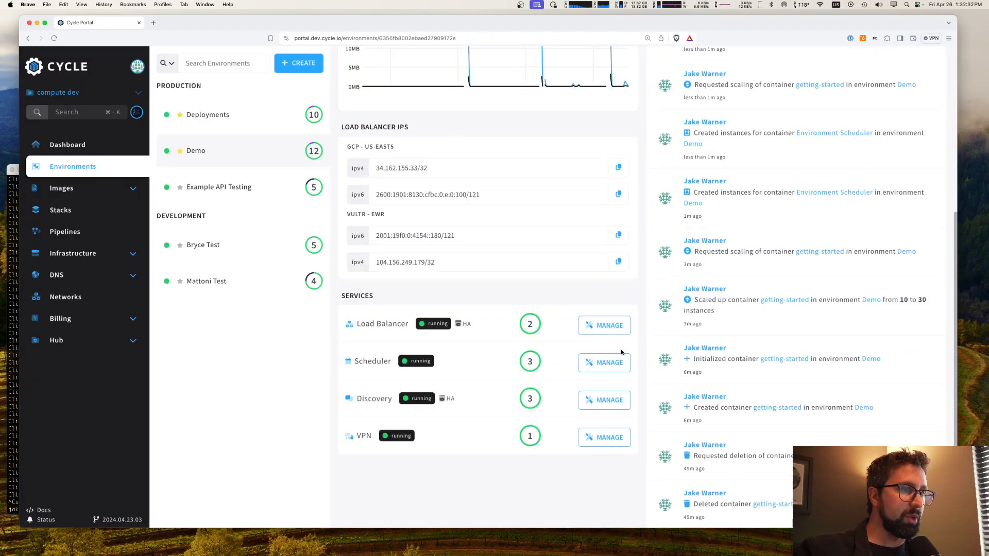
{"action": "left_click", "coordinate": [605, 362]}
{"action": "left_click", "coordinate": [178, 226]}
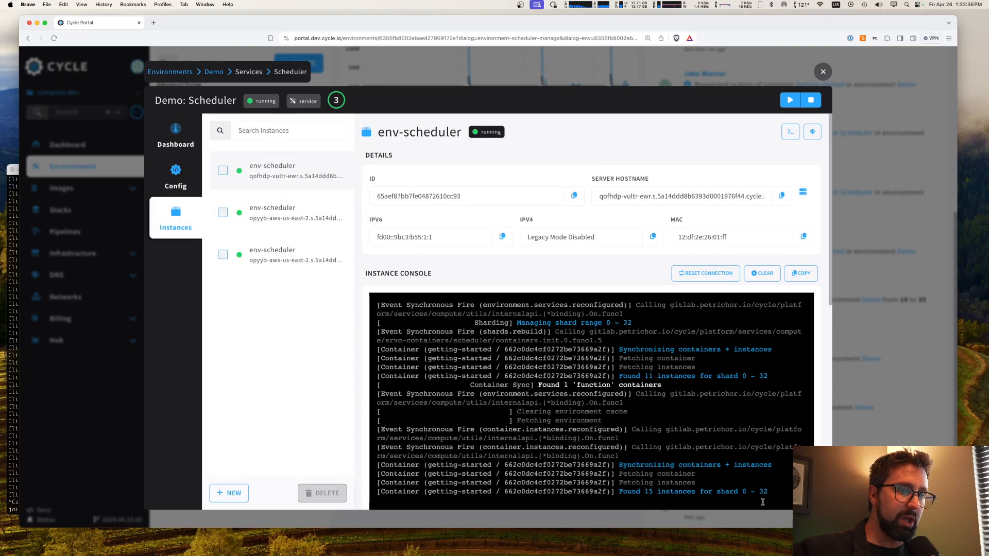
Step: Highlight the latest resync entries in the first scheduler instance's console log, and close the Scheduler to return to the Demo dashboard
{"action": "scroll", "coordinate": [773, 492], "scroll_direction": "down", "scroll_amount": 2}
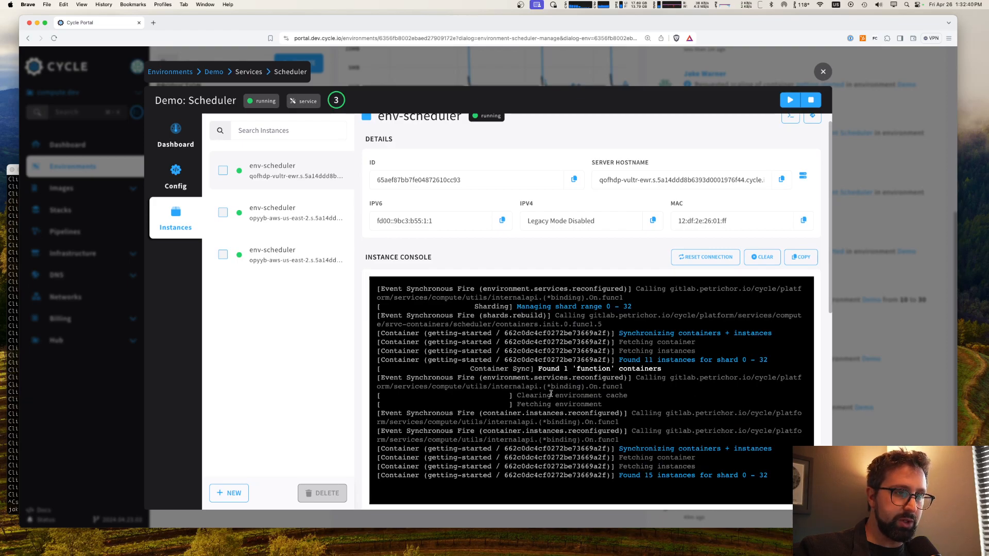
{"action": "left_click_drag", "start_coordinate": [518, 388], "coordinate": [774, 477]}
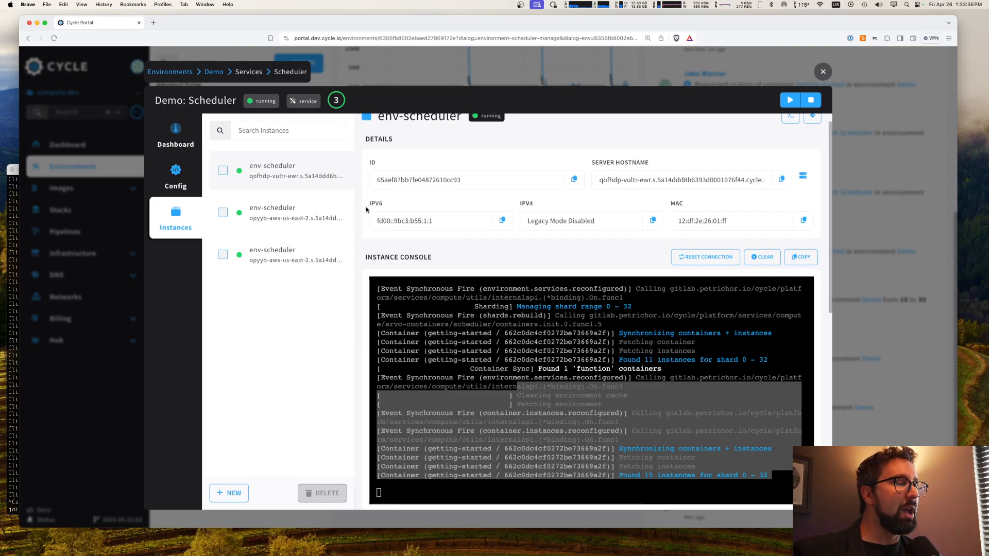
{"action": "left_click", "coordinate": [440, 68]}
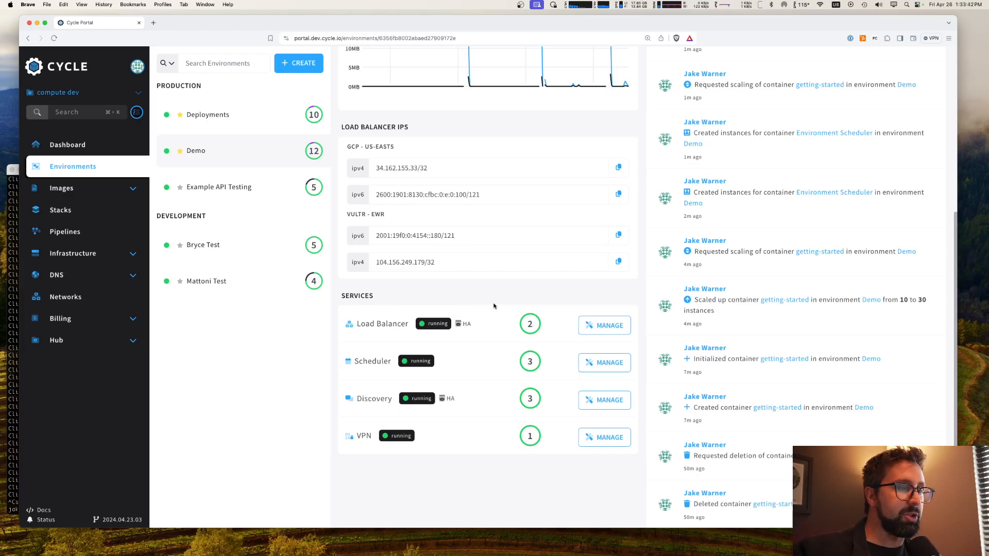
{"action": "scroll", "coordinate": [494, 304], "scroll_direction": "up", "scroll_amount": 5}
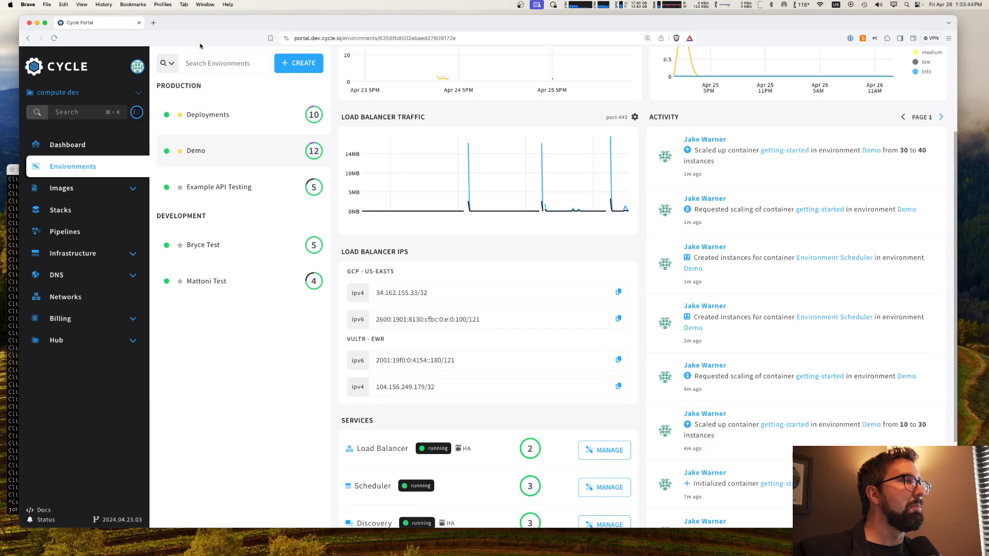
Step: Open scheduler-api.docs.cycle.io in a new browser tab and expand the Functions section to list its endpoints
{"action": "left_click", "coordinate": [153, 23]}
{"action": "type", "text": "scheduler-api.docs.cycle.io"}
{"action": "key", "text": "Return"}
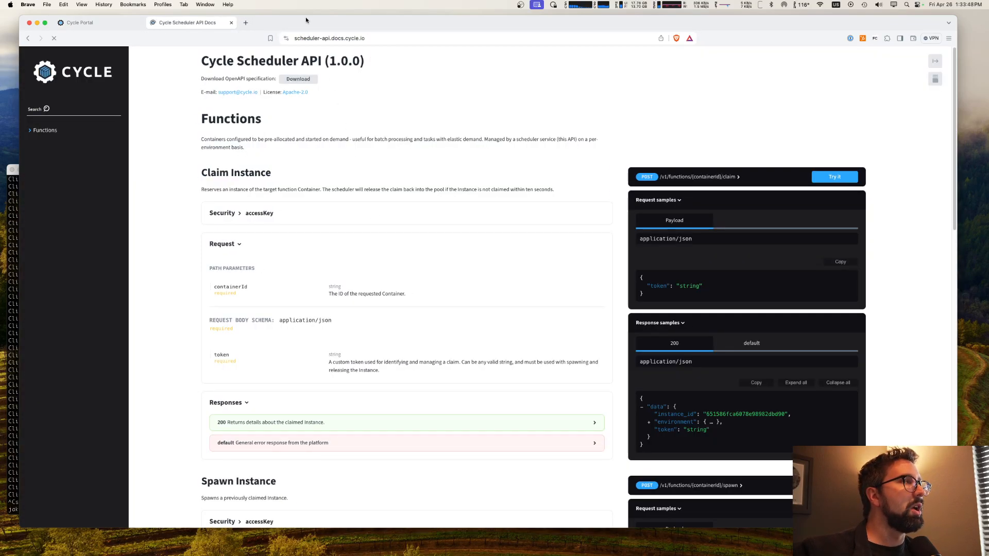
{"action": "left_click", "coordinate": [75, 133]}
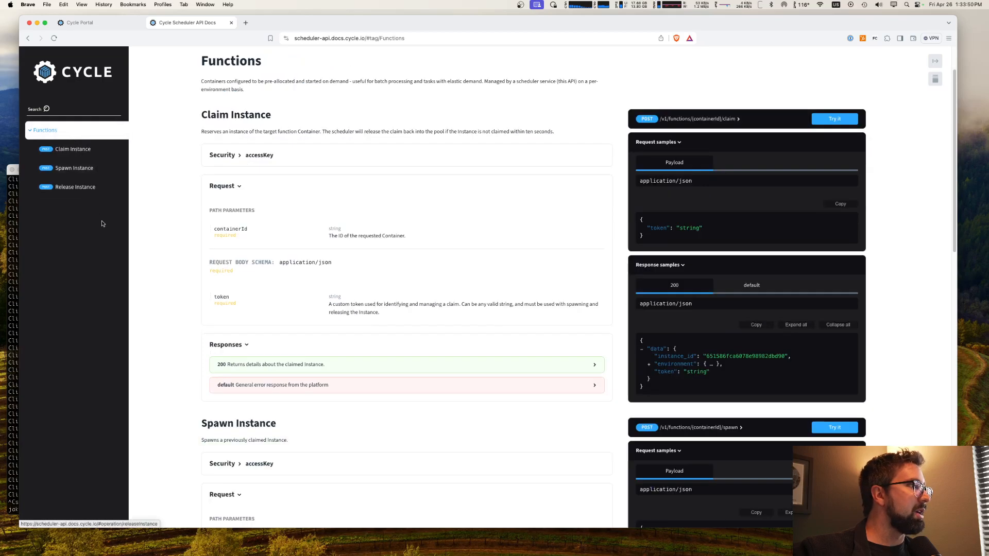
Step: Return to the Cycle Portal and look over the Demo environment's dashboard down to its services
{"action": "left_click", "coordinate": [92, 22]}
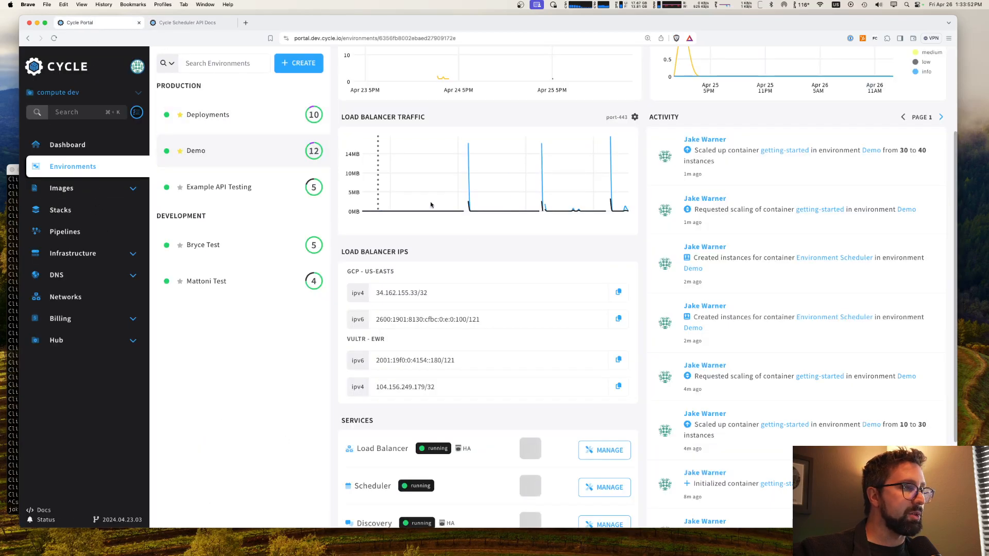
{"action": "scroll", "coordinate": [464, 199], "scroll_direction": "up", "scroll_amount": 3}
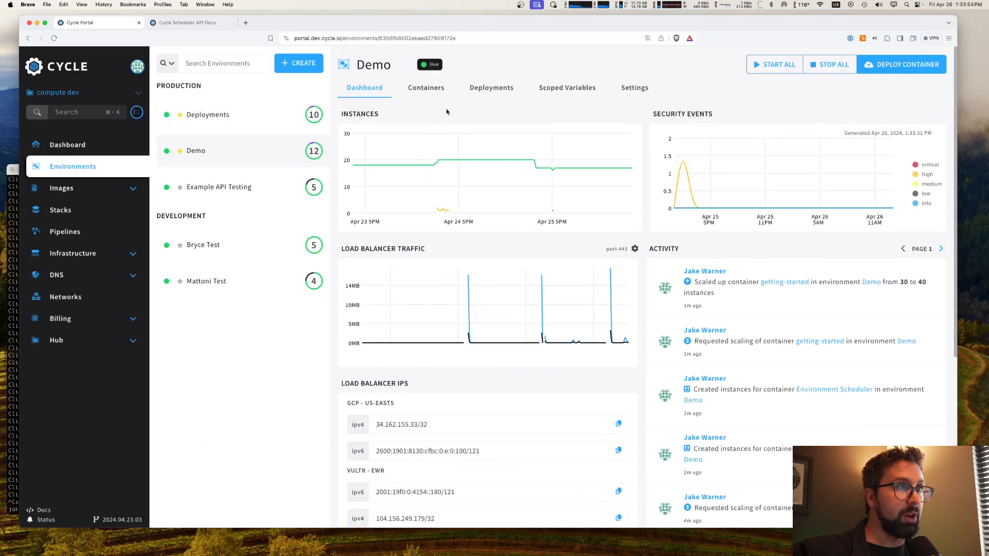
{"action": "scroll", "coordinate": [510, 299], "scroll_direction": "down", "scroll_amount": 5}
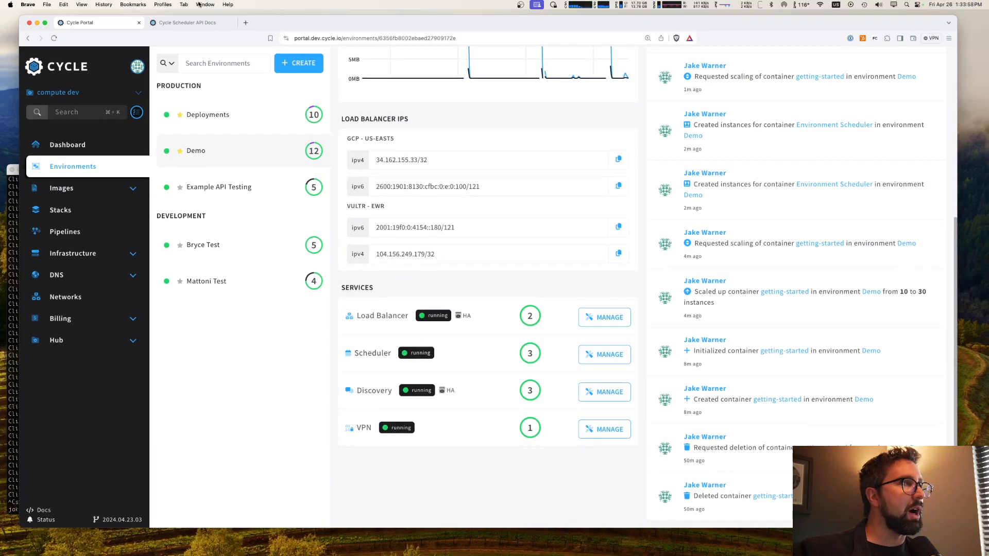
Step: Review the Claim, Spawn and Release Instance endpoints in the Scheduler API docs, ending on Claim Instance, and return to the Cycle Portal
{"action": "left_click", "coordinate": [187, 23]}
{"action": "left_click", "coordinate": [91, 157]}
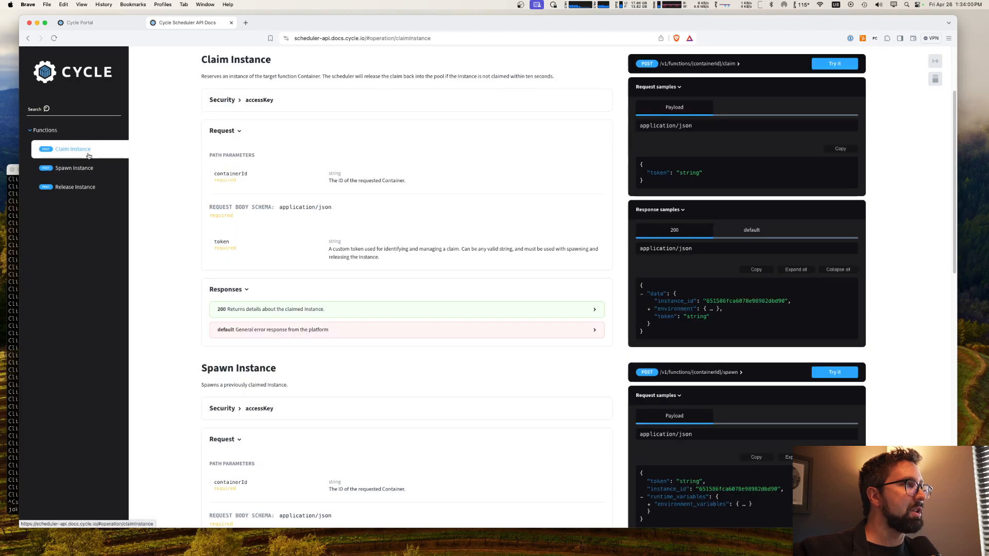
{"action": "left_click", "coordinate": [86, 168]}
{"action": "left_click", "coordinate": [85, 188]}
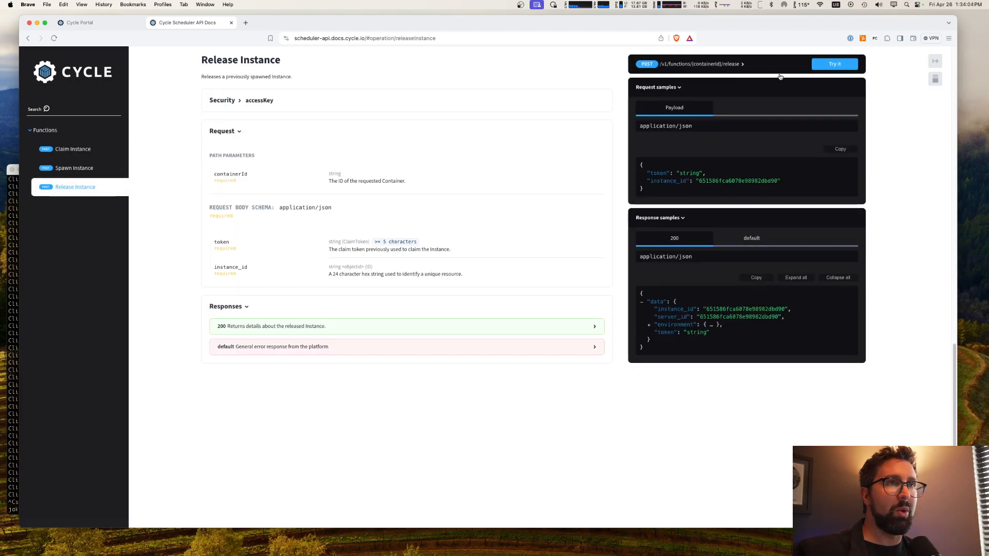
{"action": "left_click", "coordinate": [81, 146]}
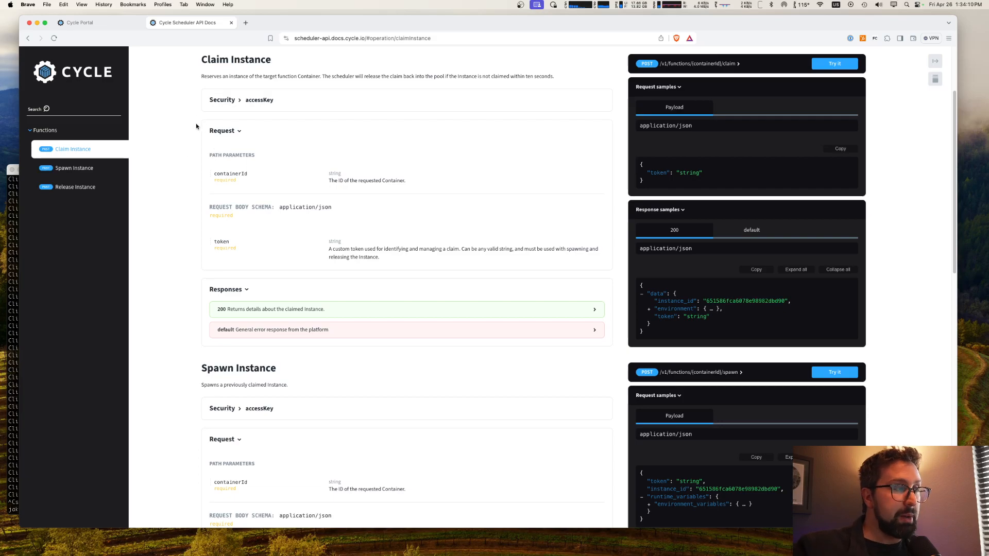
{"action": "left_click", "coordinate": [87, 21]}
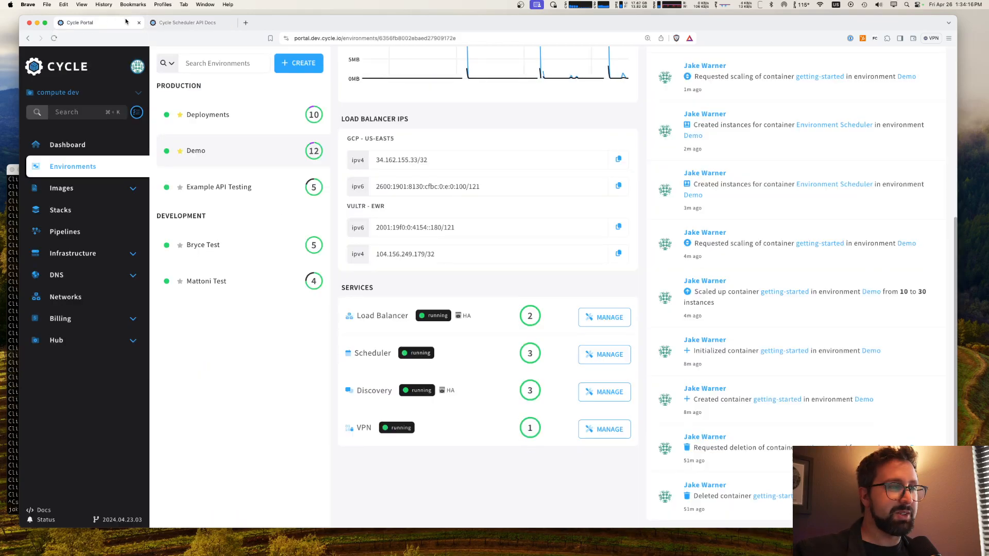